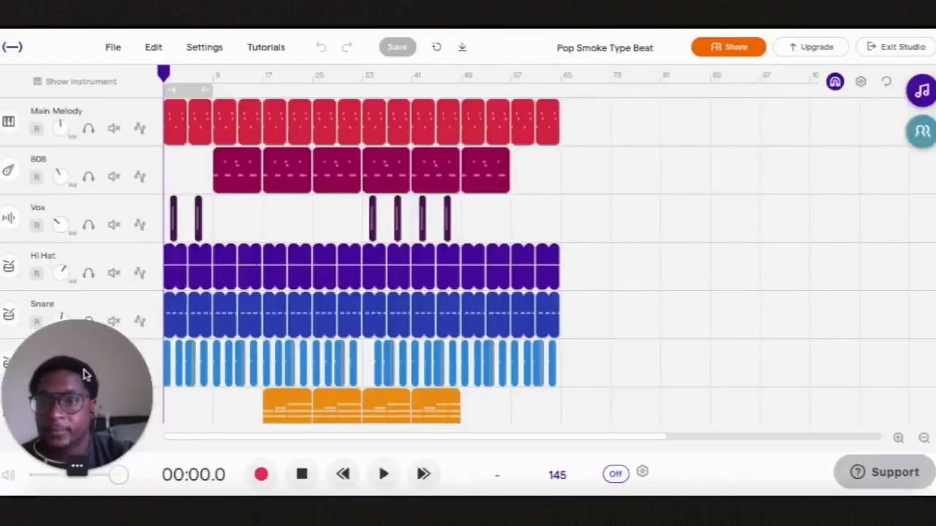
- Play the full beat from the beginning with the volume raised, and return the playhead to the start of the song
left_click_drag(77, 377, 826, 117)
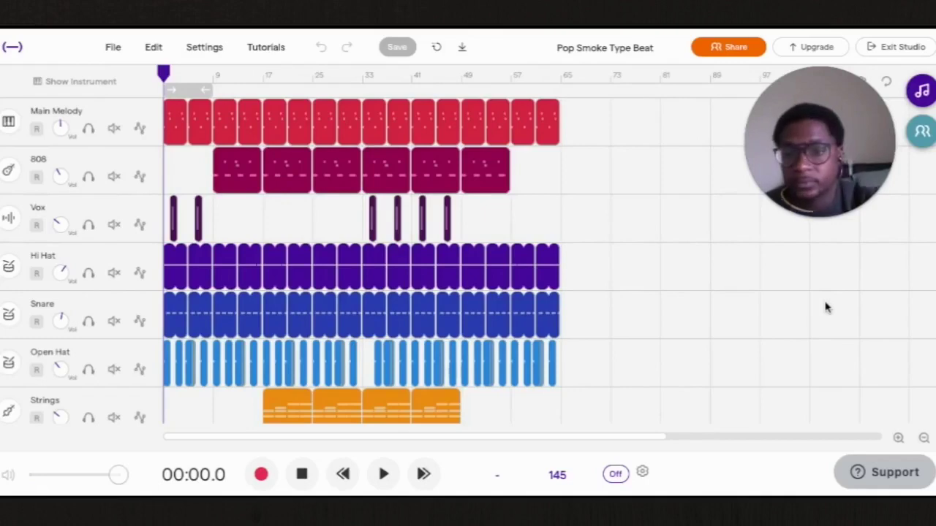
left_click(386, 475)
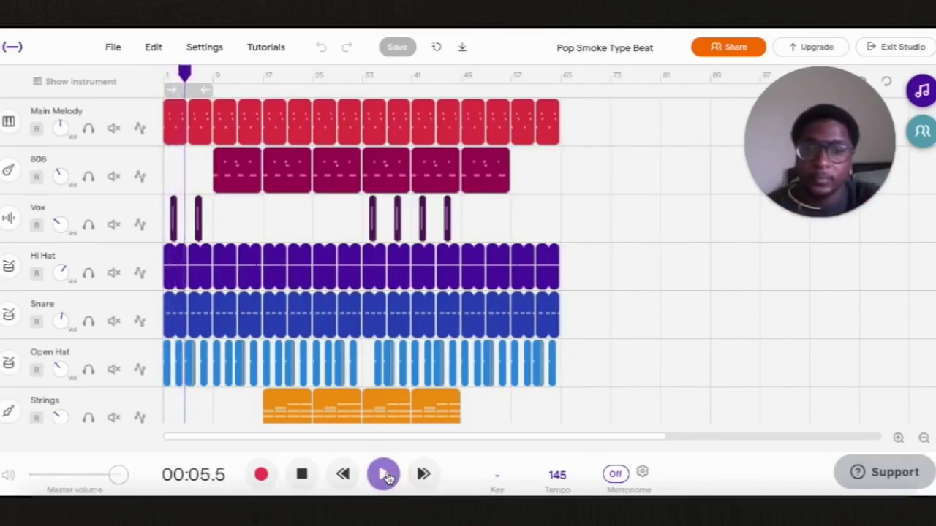
key("XF86AudioRaiseVolume")
key("XF86AudioRaiseVolume")
key("XF86AudioRaiseVolume")
key("XF86AudioRaiseVolume")
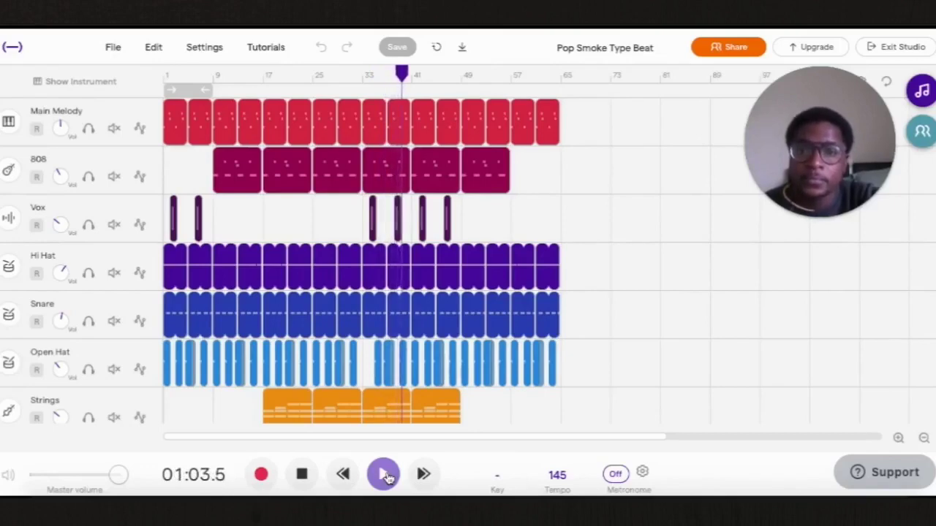
left_click(385, 475)
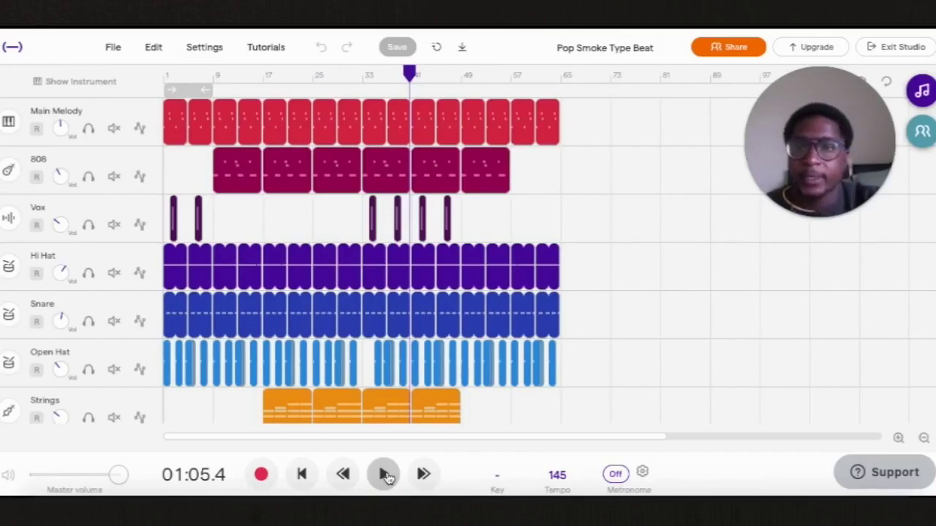
left_click_drag(409, 73, 188, 115)
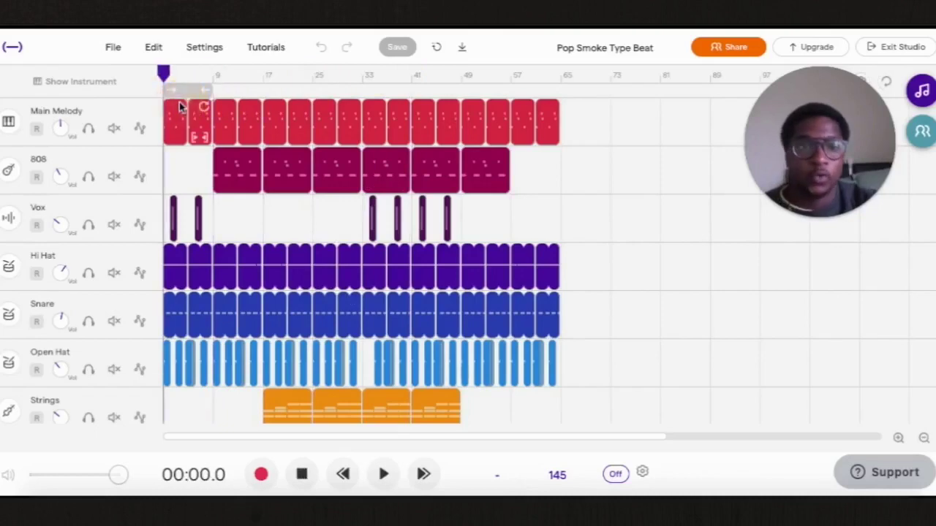
- Inspect the Main Melody track's instrument and its place in the Keyboards preset library, and close the instrument view
left_click(9, 125)
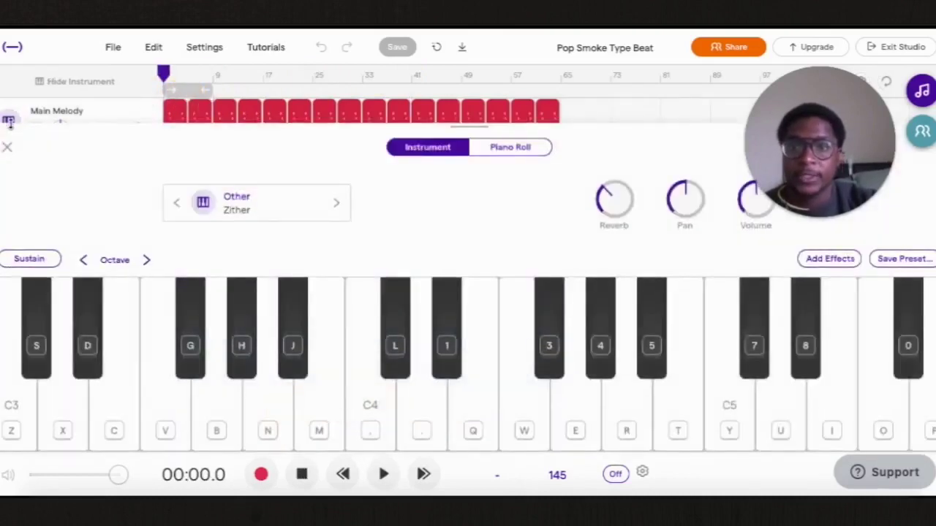
left_click(255, 215)
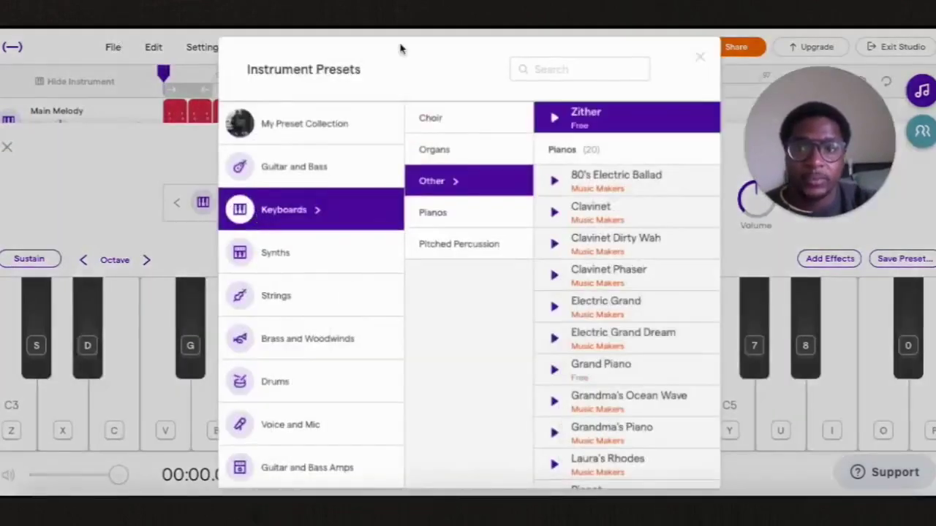
left_click(700, 58)
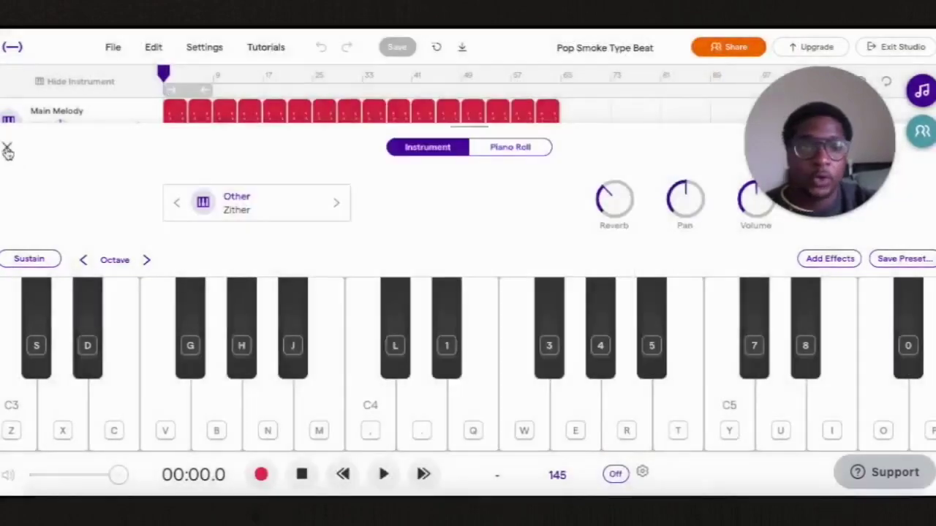
left_click(7, 151)
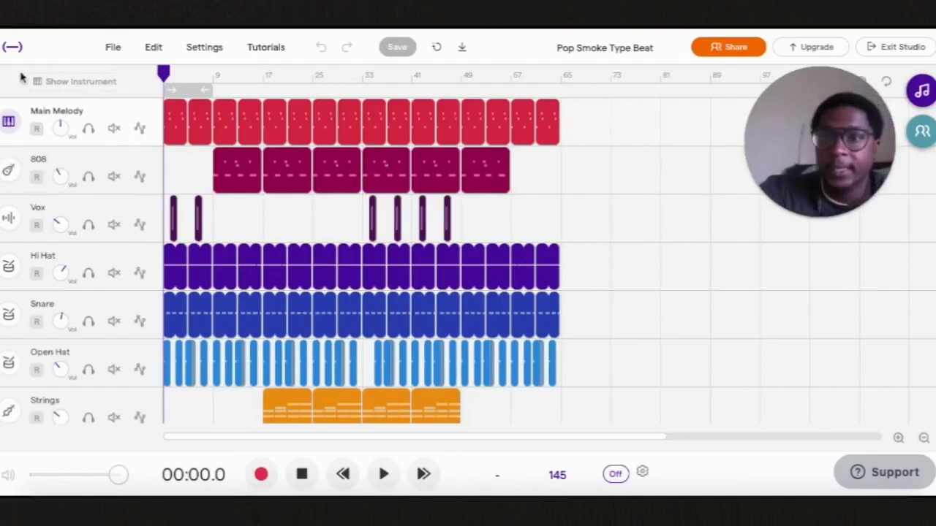
- Solo the Main Melody track, listen to it from the start of the song, and turn its solo off
left_click(88, 129)
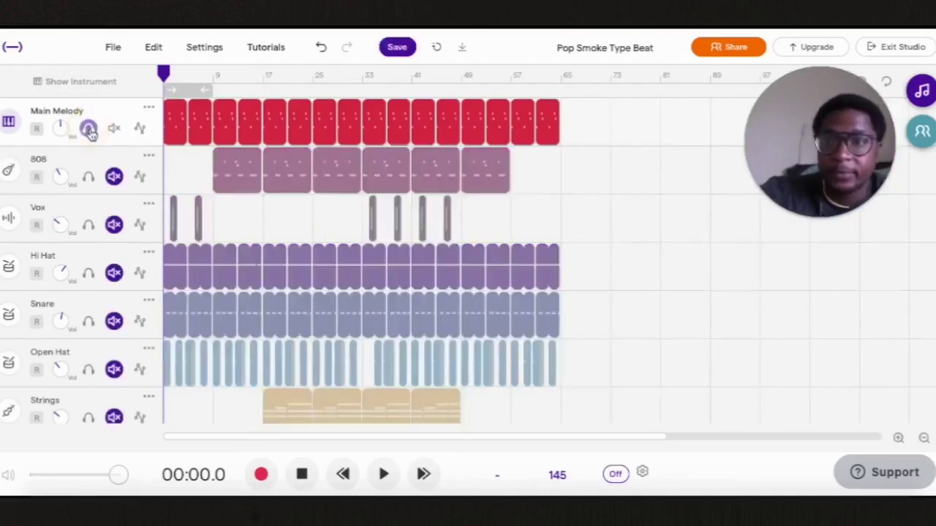
key("space")
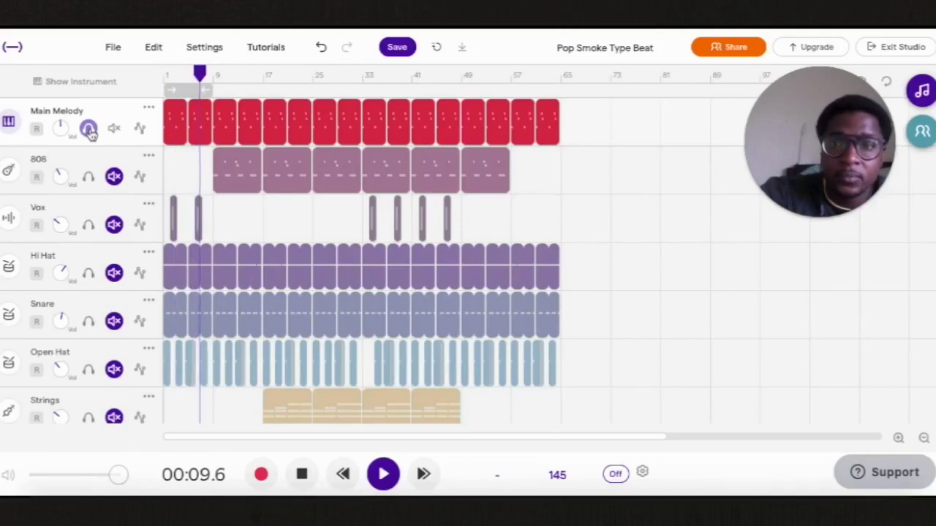
key("space")
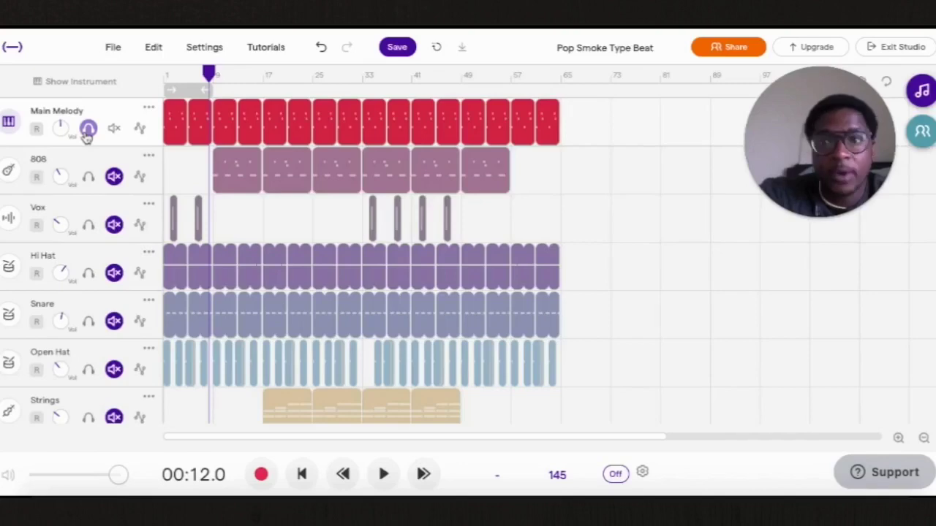
left_click(88, 130)
- Play the full mix up to bar 9, where the 808 comes in, and stop playback there
key("space")
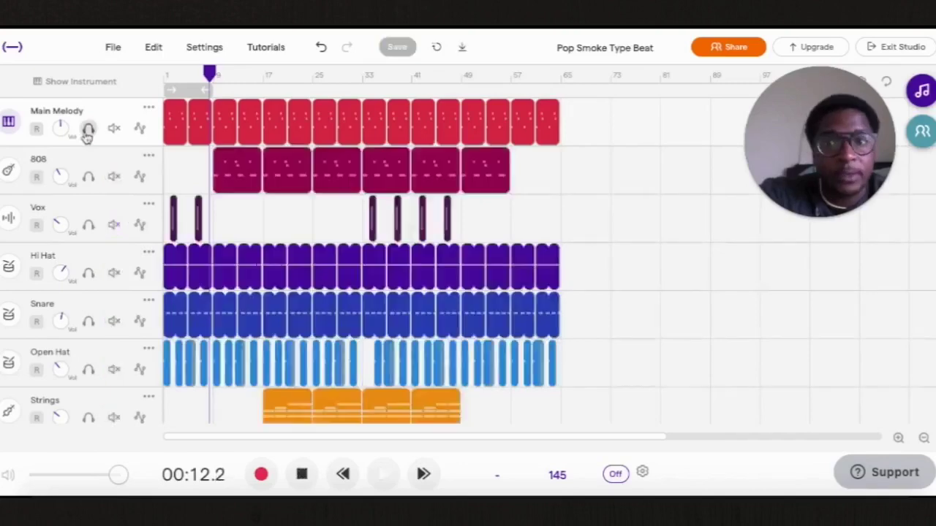
key("space")
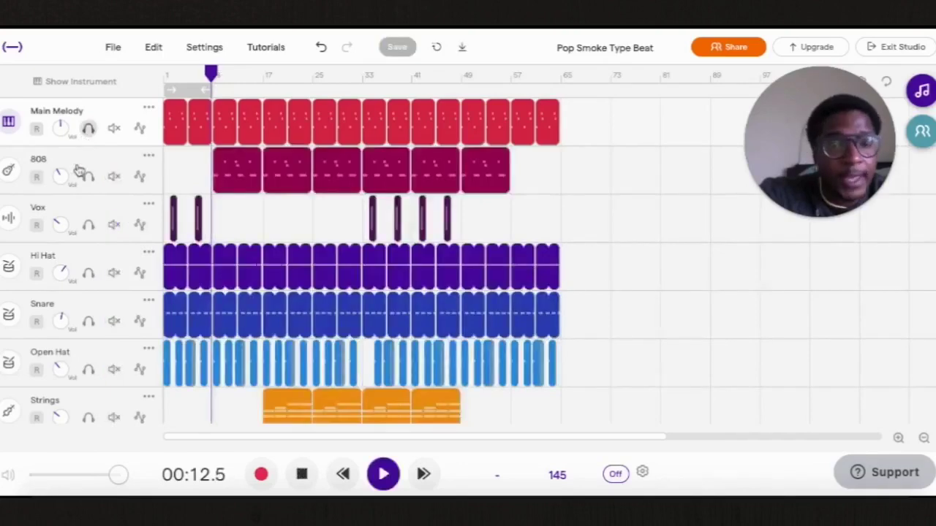
key("space")
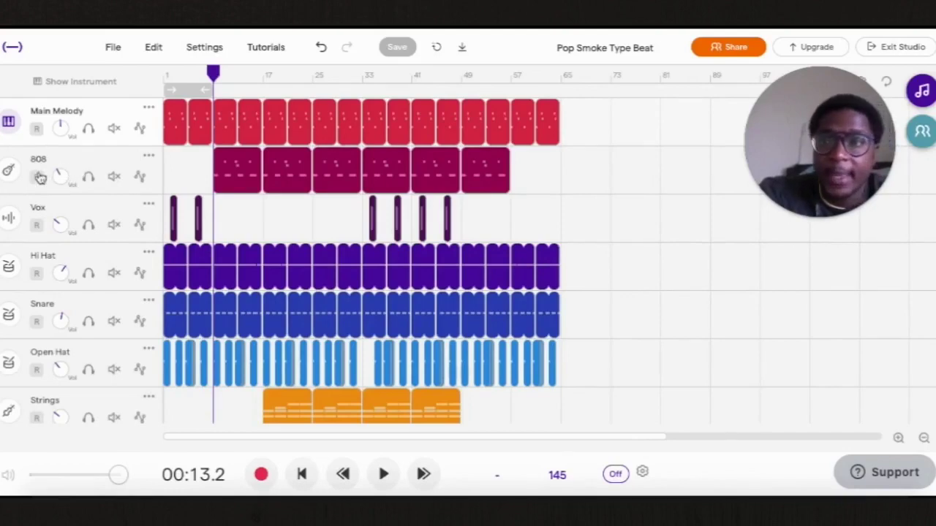
- Inspect the 808 track's instrument, preview the Gritty Long Sub 808 preset, and close the instrument view
left_click(10, 173)
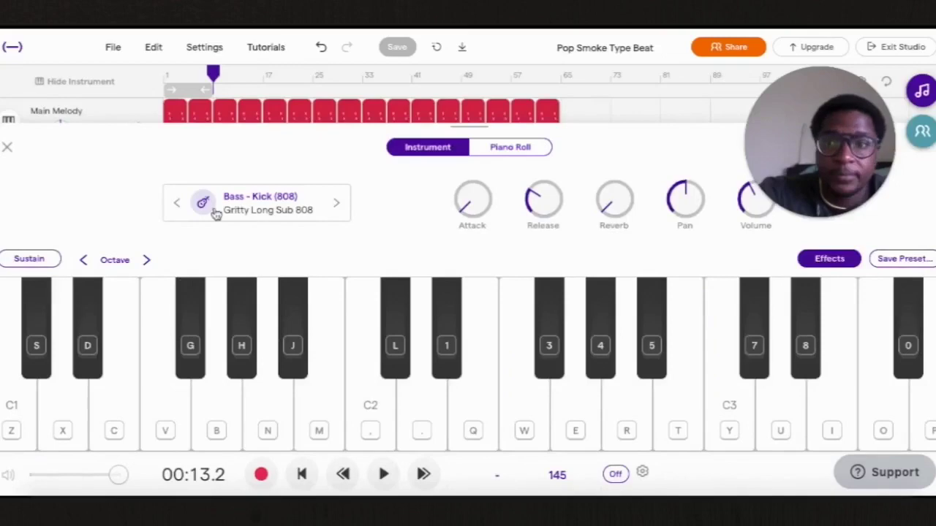
left_click(268, 209)
left_click(555, 120)
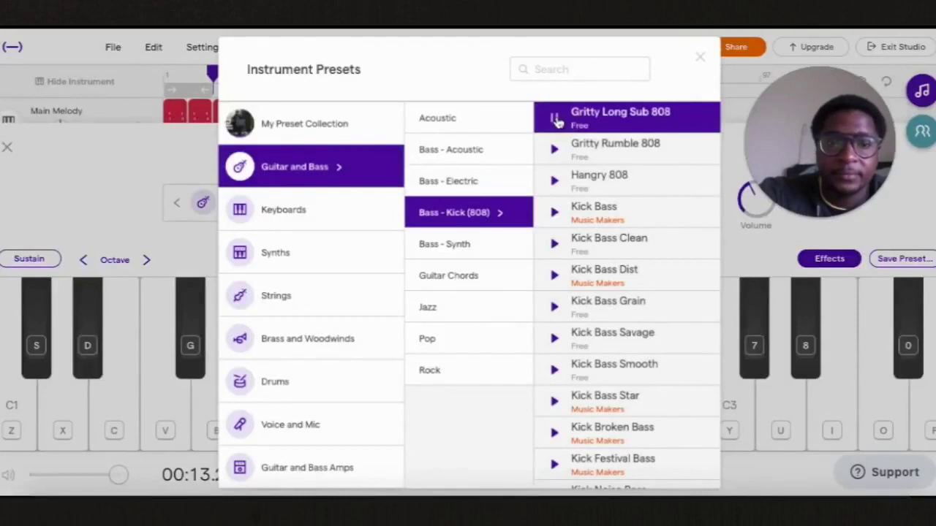
left_click(555, 119)
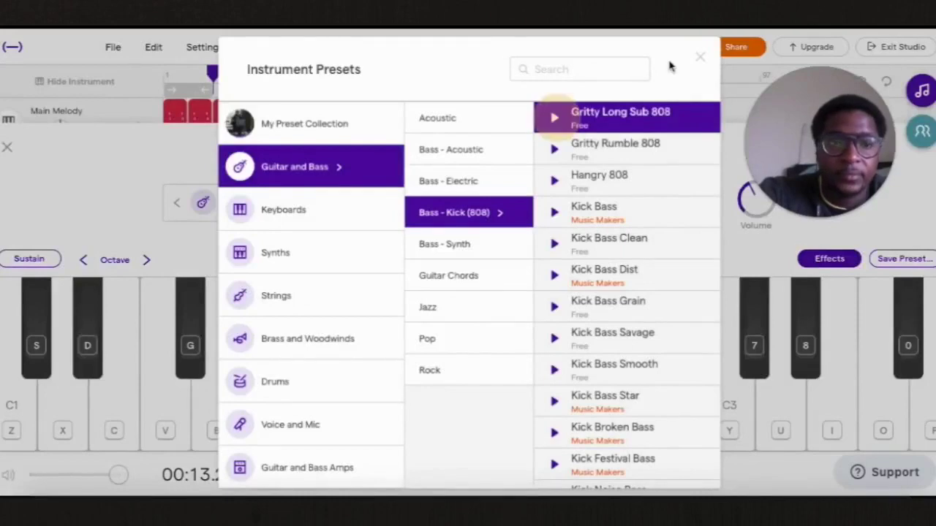
left_click(699, 57)
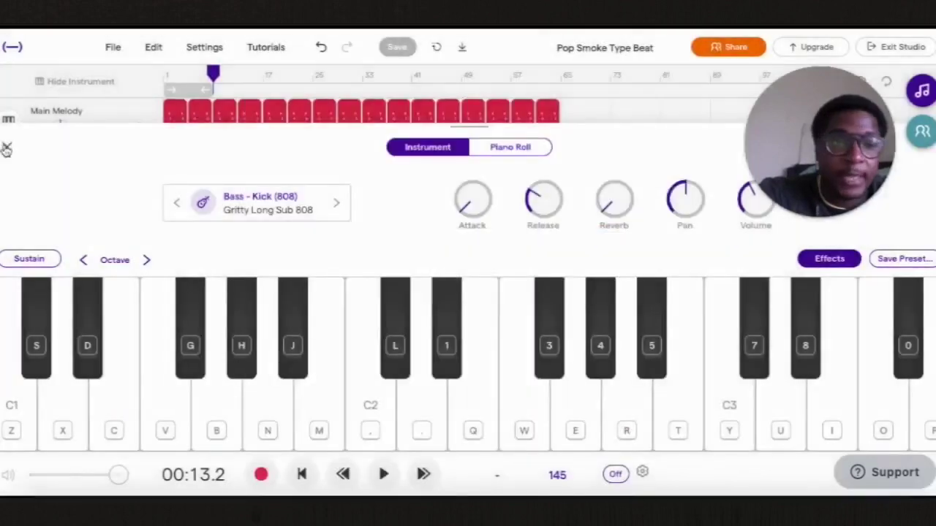
left_click(6, 147)
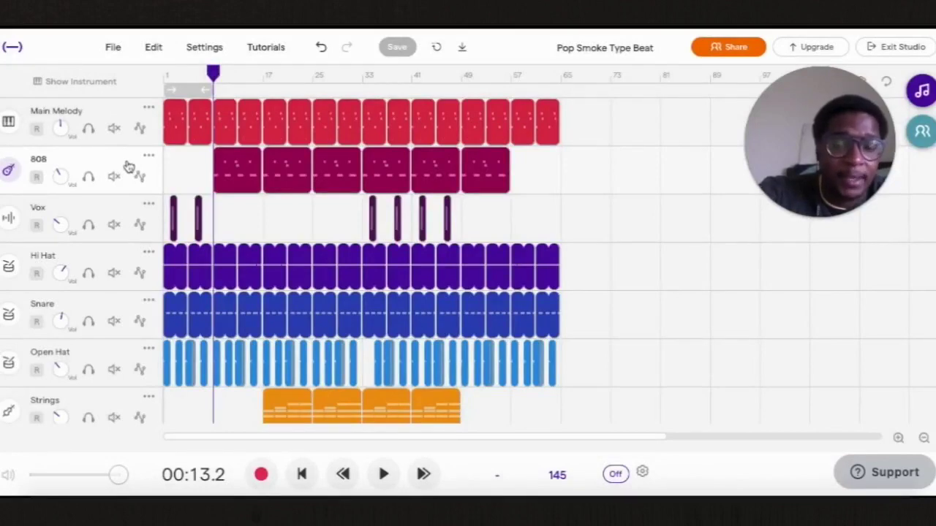
- Solo the 808 track and listen to its pattern from bar 9
left_click(89, 178)
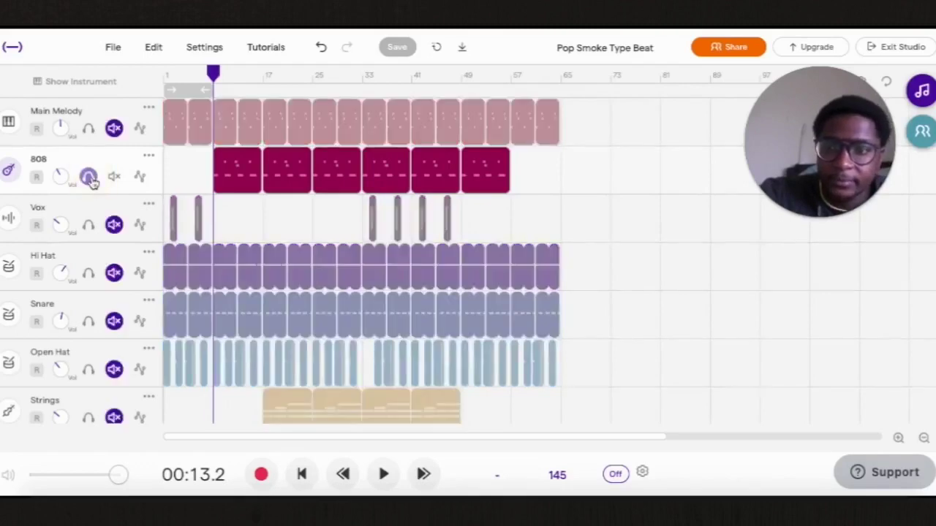
key("space")
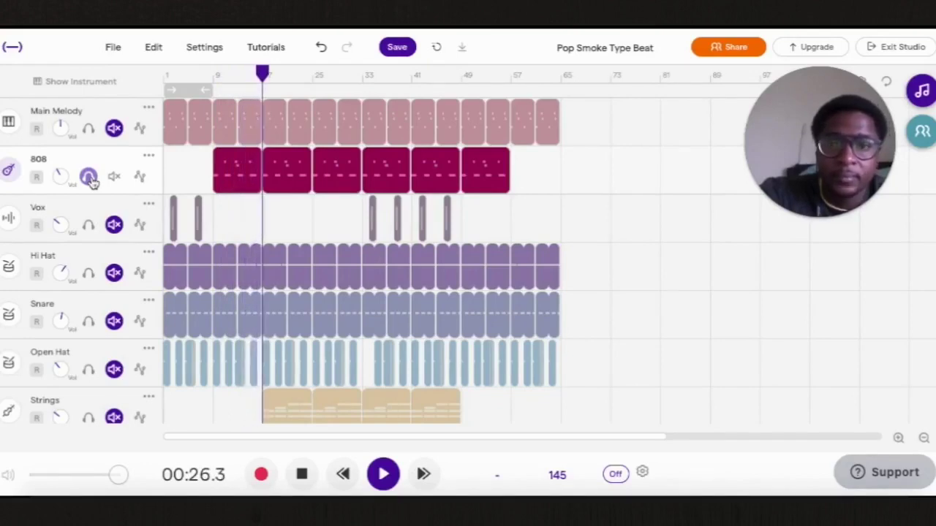
left_click(88, 178)
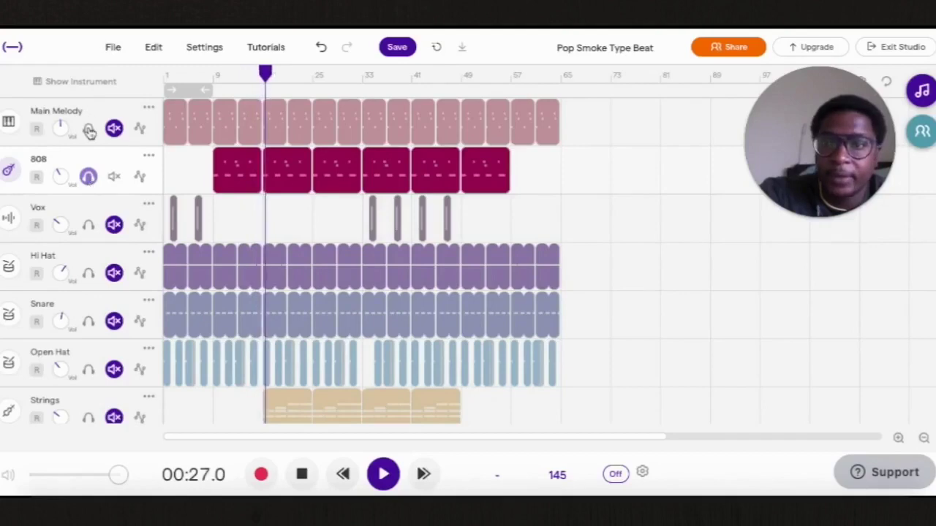
key("space")
- Solo the Main Melody together with the 808 and listen to the two tracks playing together
left_click(88, 129)
left_click(88, 130)
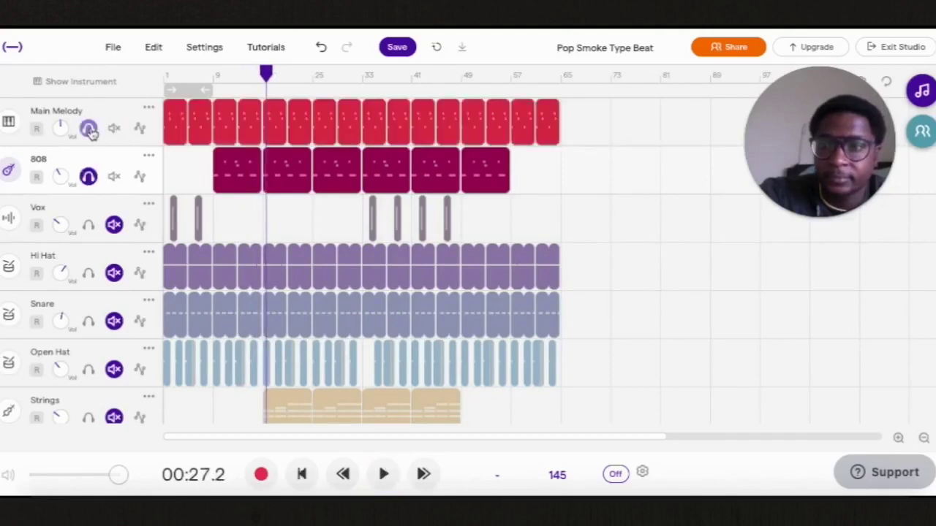
key("space")
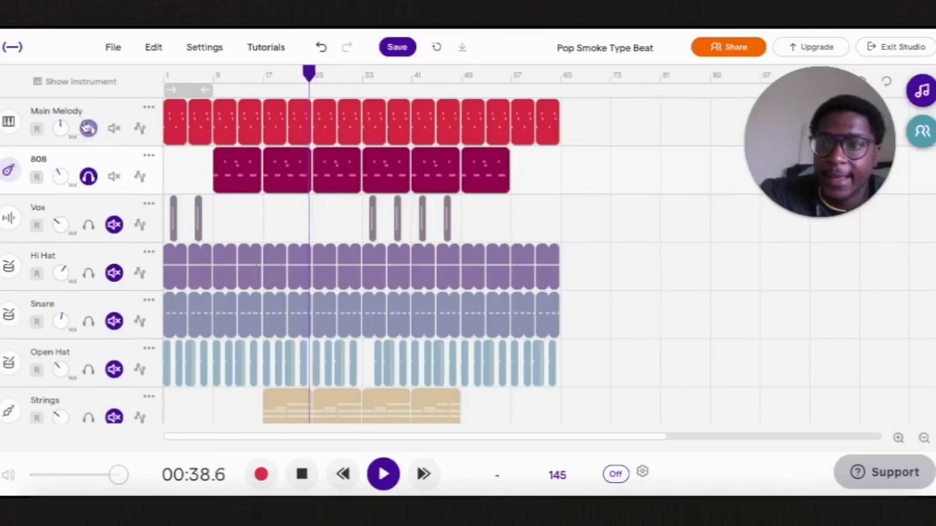
key("space")
- Listen briefly to the Main Melody on its own, and move the playhead back to bar 9 with no track soloed
left_click(87, 128)
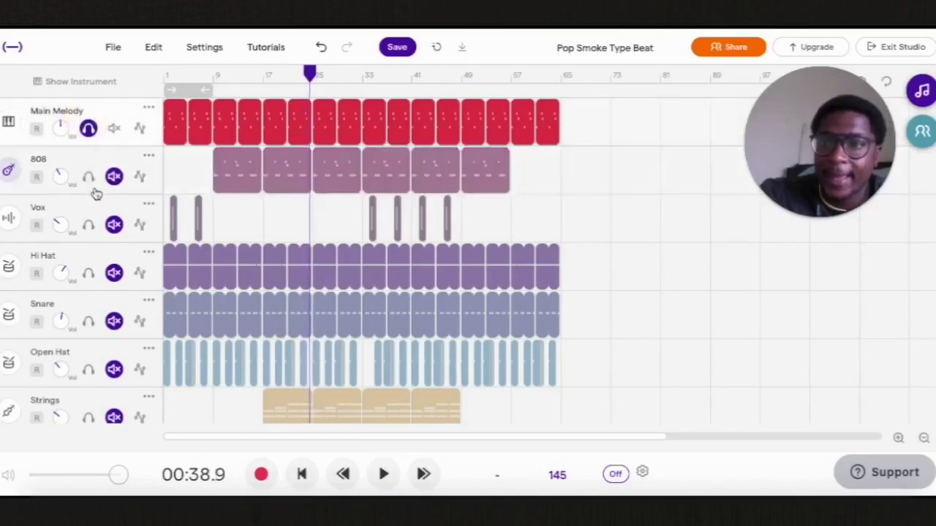
left_click(86, 143)
key("space")
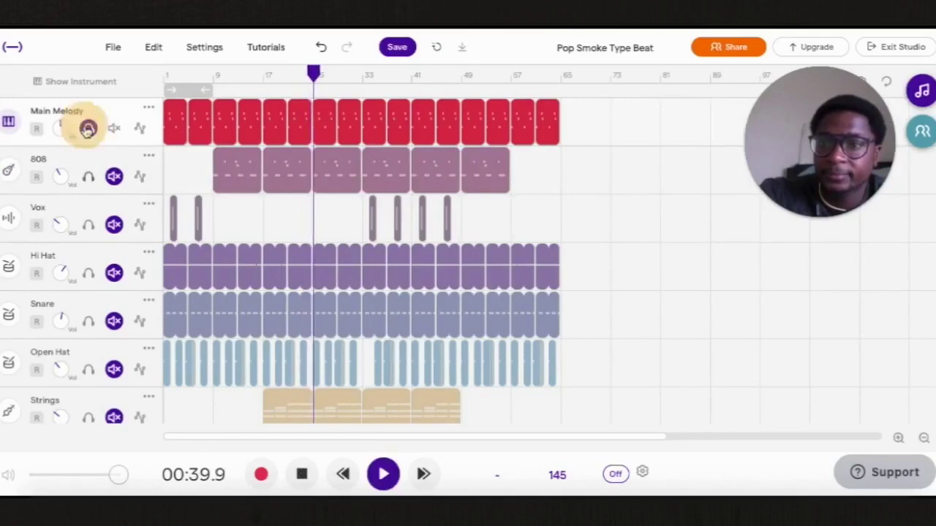
key("space")
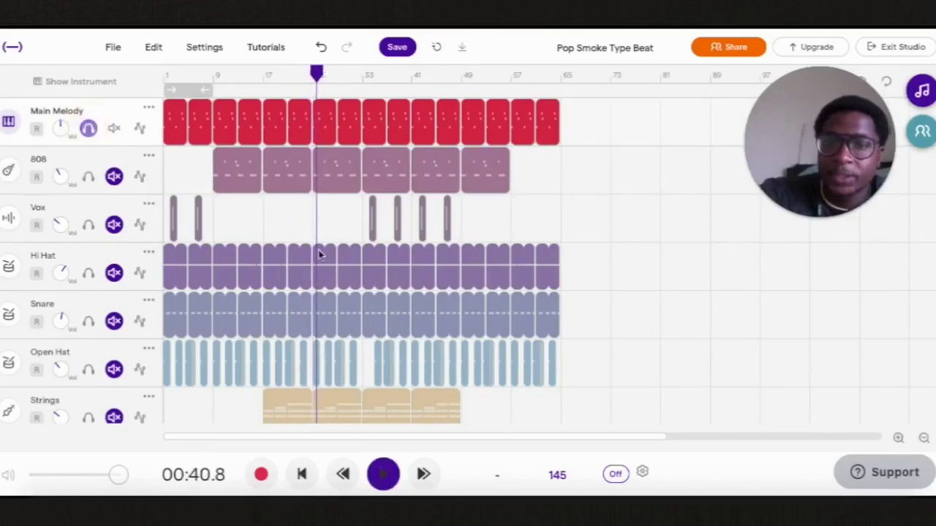
left_click(256, 100)
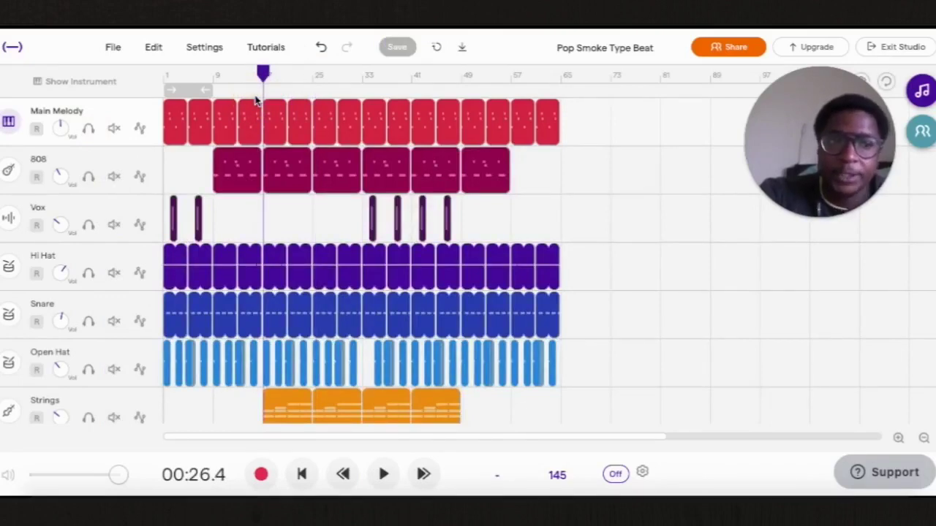
left_click(196, 97)
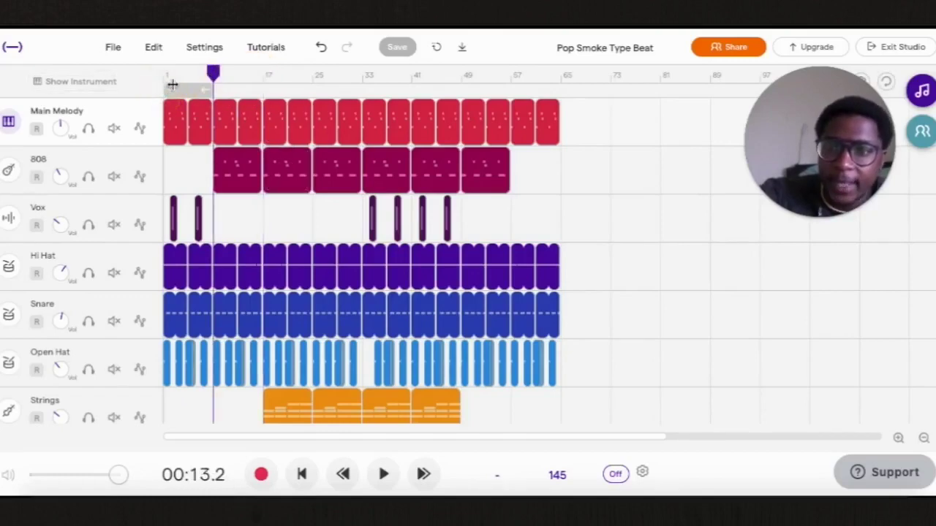
- Inspect the Hi Hat track's drum kit and its step pattern, and close the instrument view
left_click(8, 265)
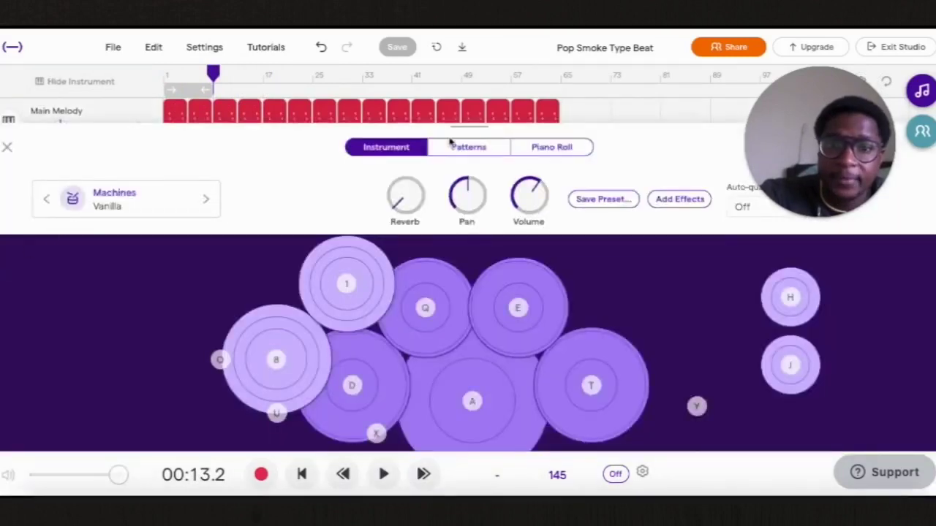
left_click(462, 149)
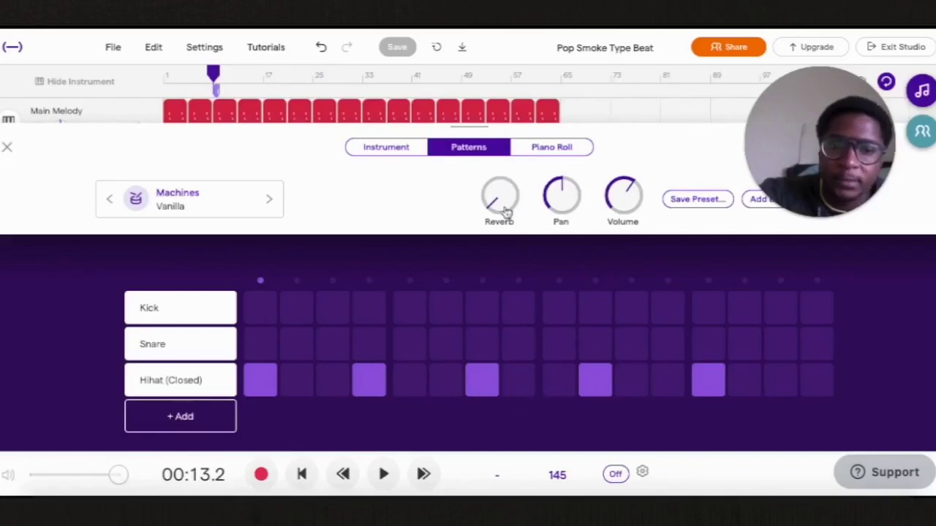
left_click(8, 149)
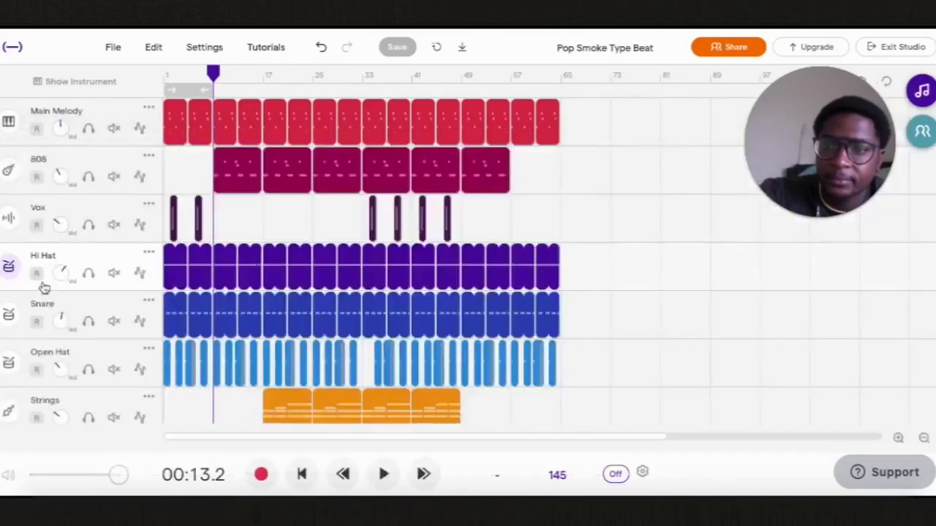
- Solo the Snare track and start playback from bar 9, switch the solo to the Hi Hat, and listen to it before stopping
left_click(89, 321)
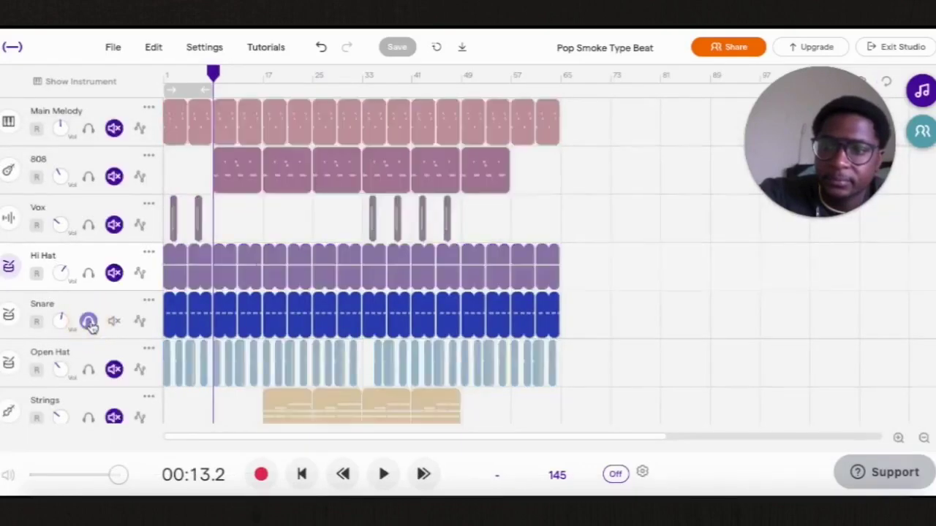
key("space")
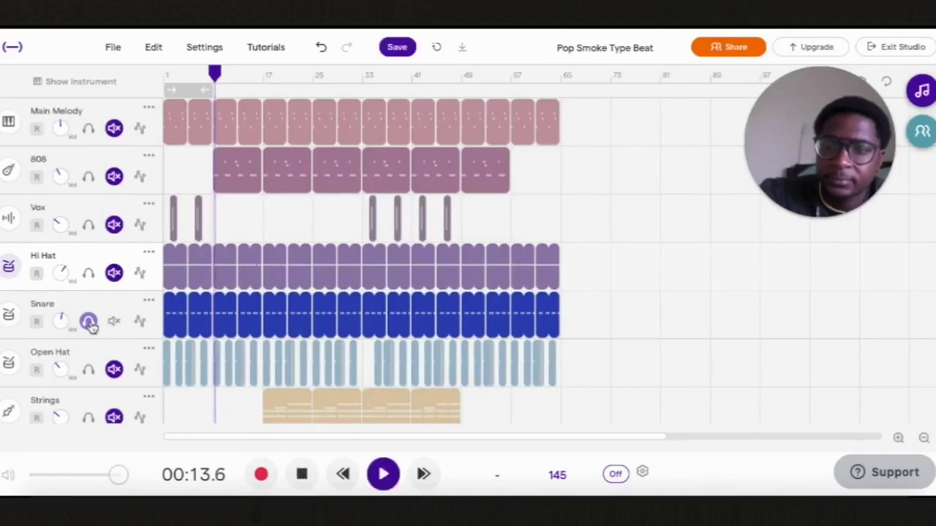
left_click(88, 324)
left_click(88, 273)
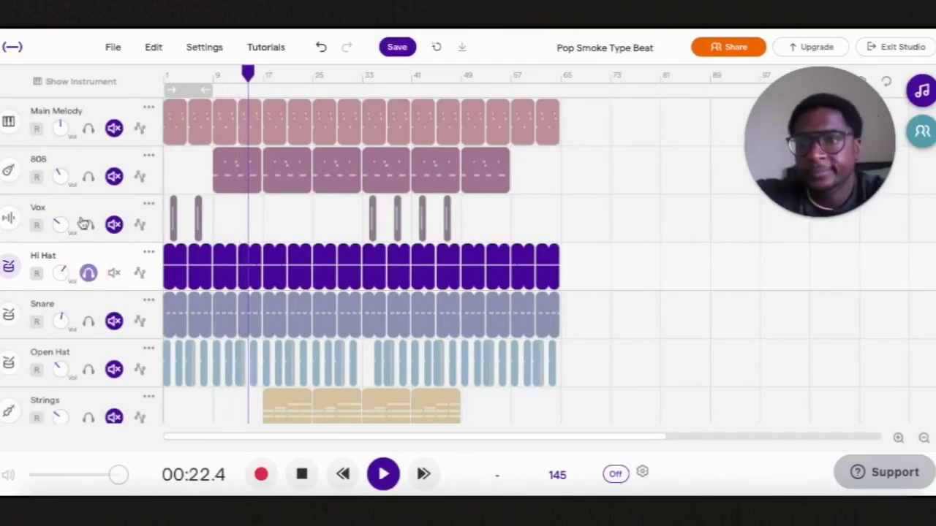
key("space")
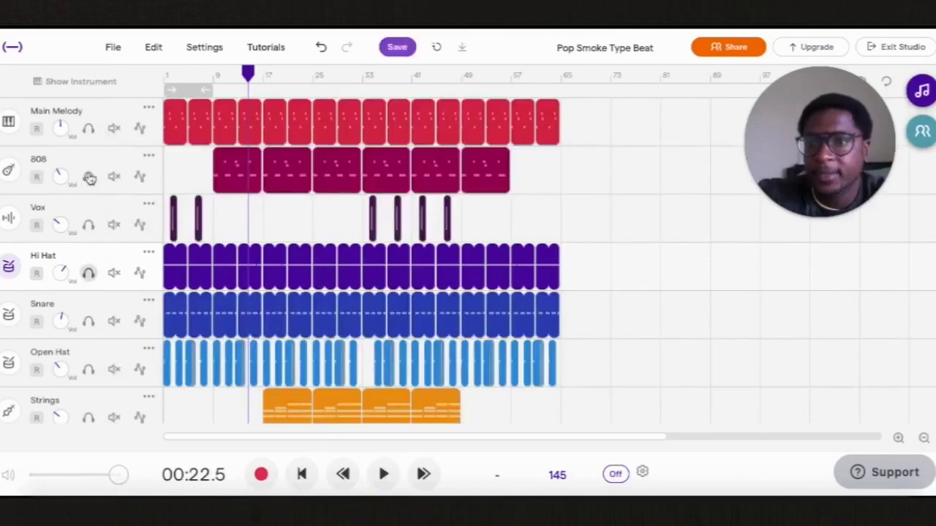
- Solo the Hi Hat together with the 808, and listen to the two tracks playing together
left_click(88, 177)
left_click(88, 273)
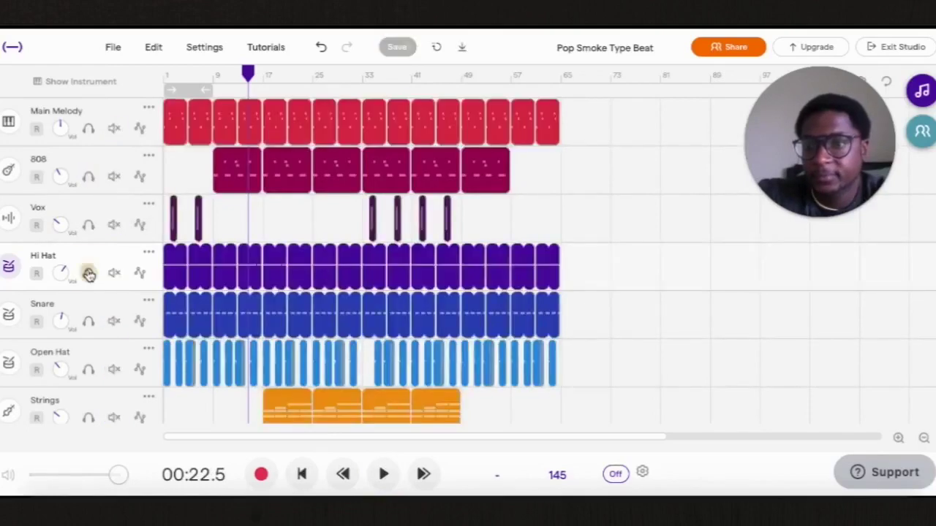
left_click(89, 181)
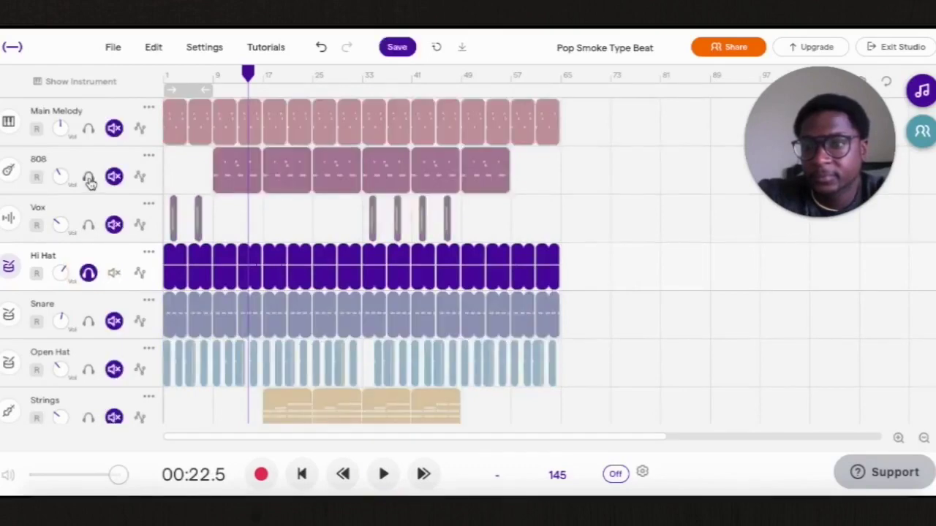
left_click(90, 181)
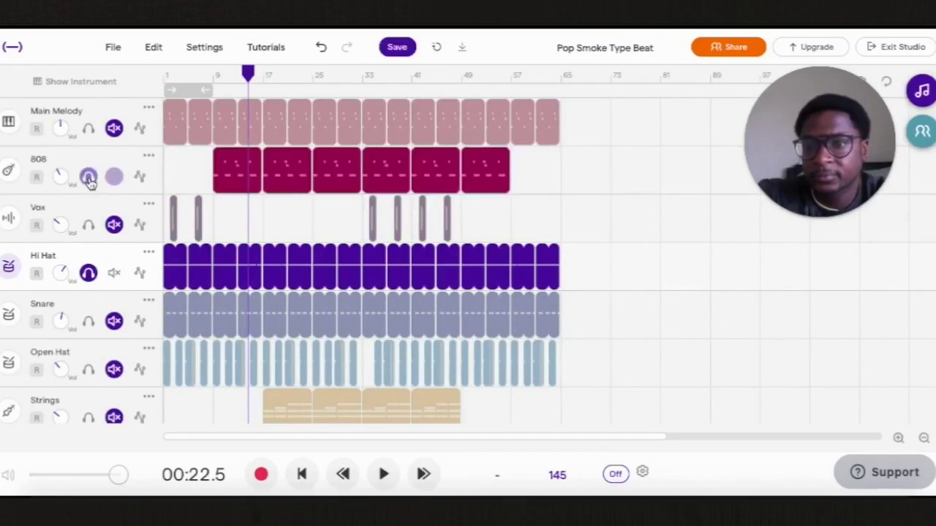
key("space")
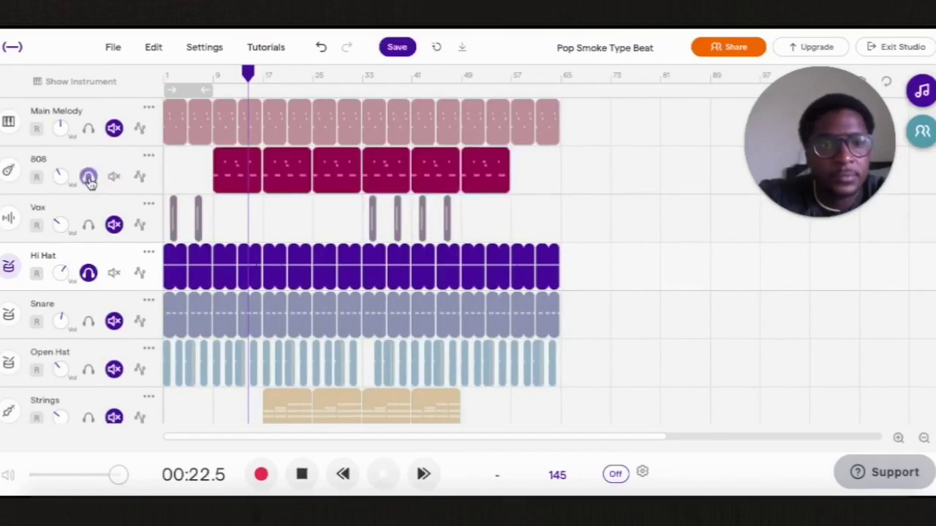
key("space")
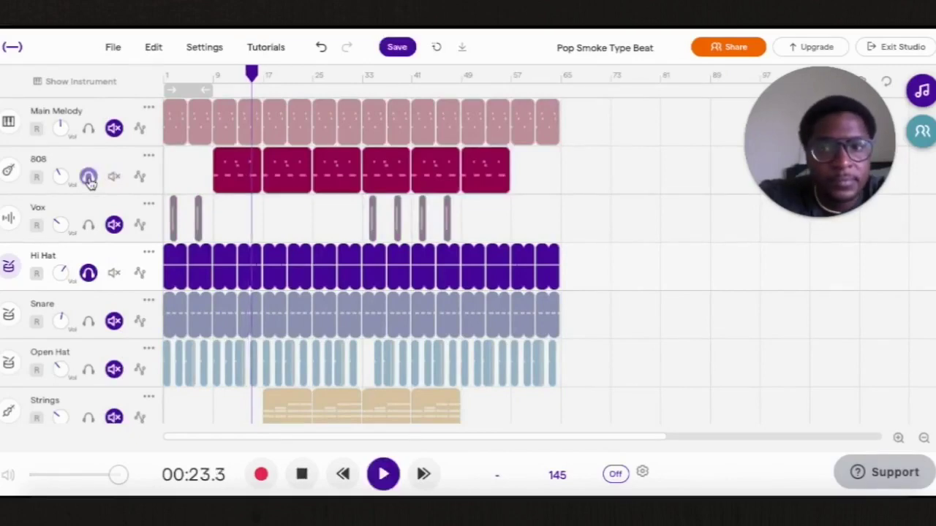
key("space")
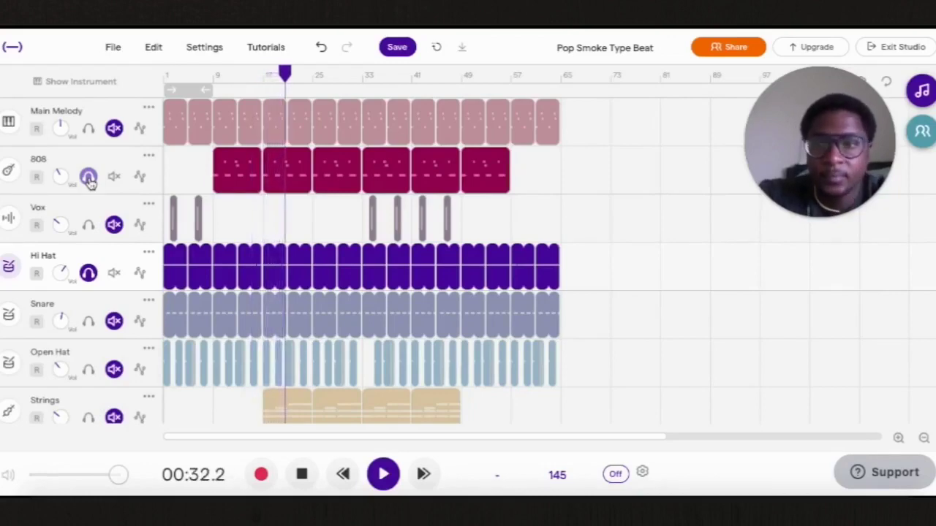
left_click(87, 178)
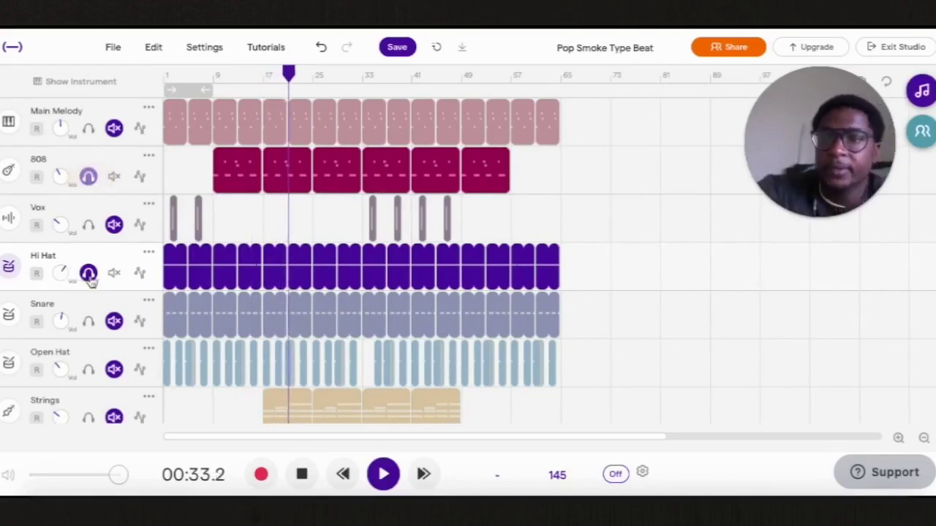
key("space")
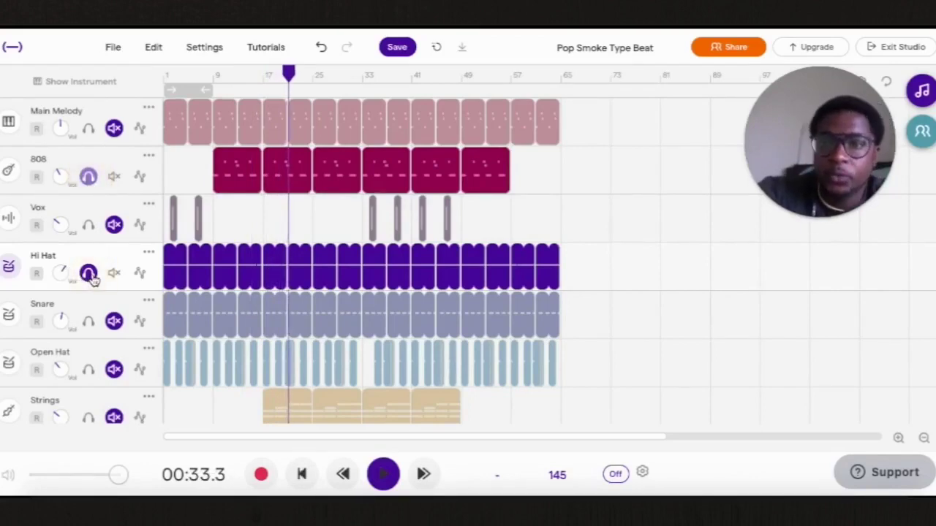
- Leave the 808 out of the solo and solo the Snare alongside the Hi Hat
left_click(91, 277)
left_click(88, 274)
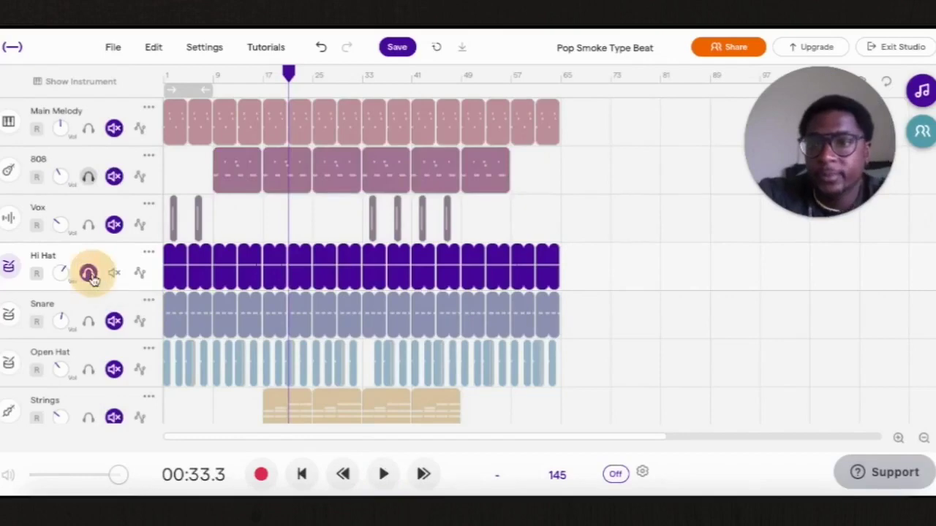
left_click(88, 324)
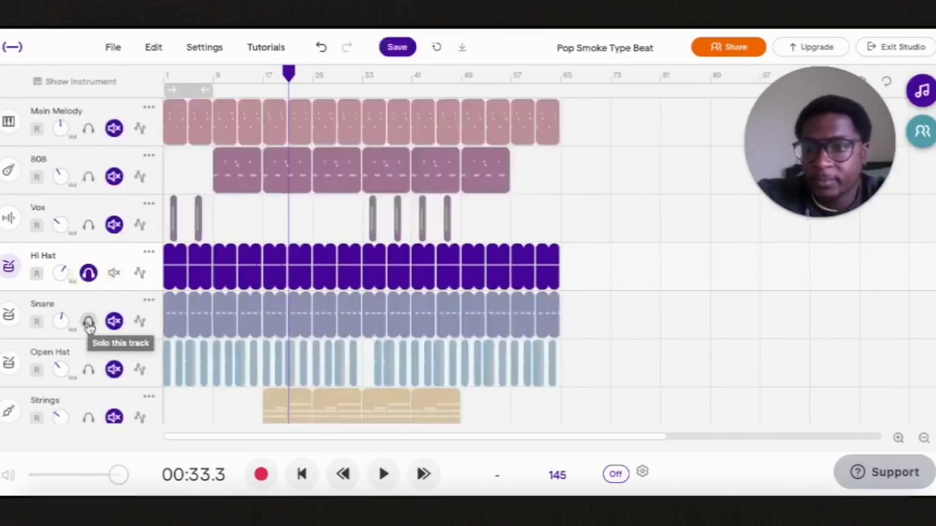
left_click(88, 322)
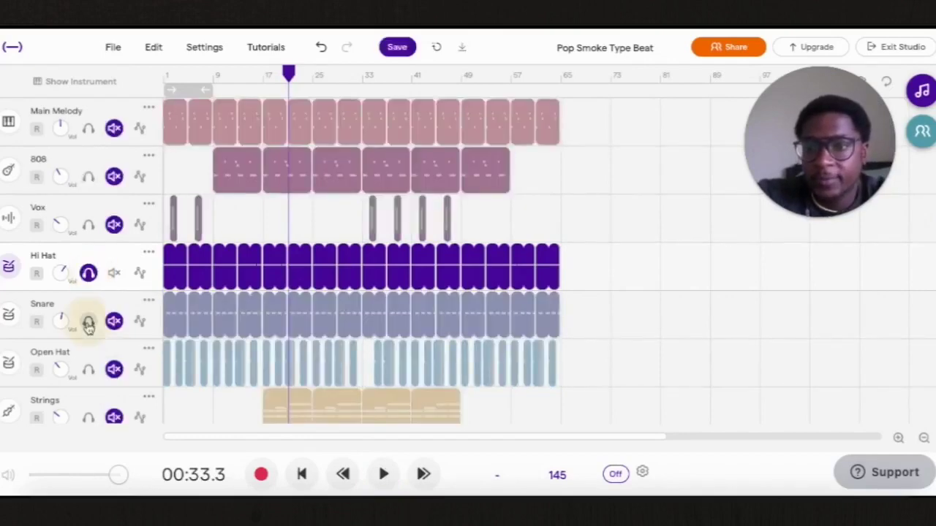
left_click(89, 273)
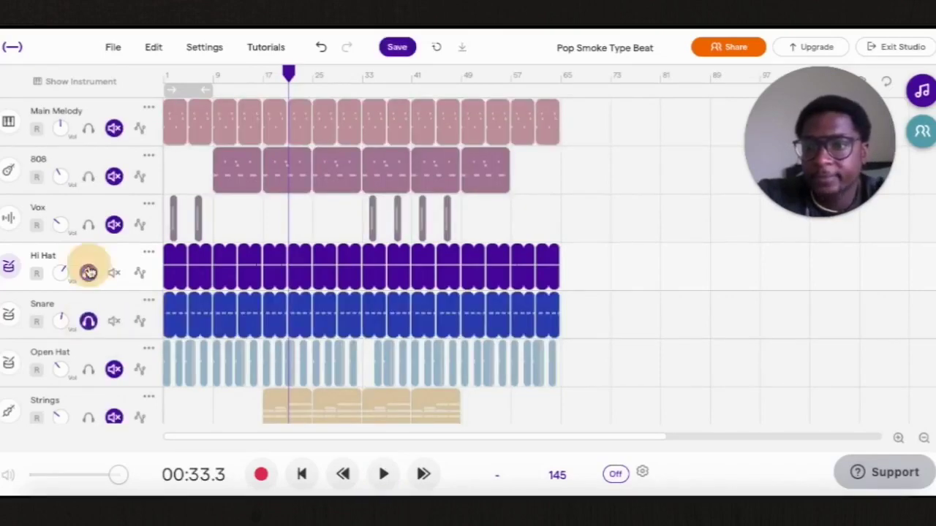
- Inspect the Snare track's drum kit, sound its D pad, and close the instrument view
left_click(9, 315)
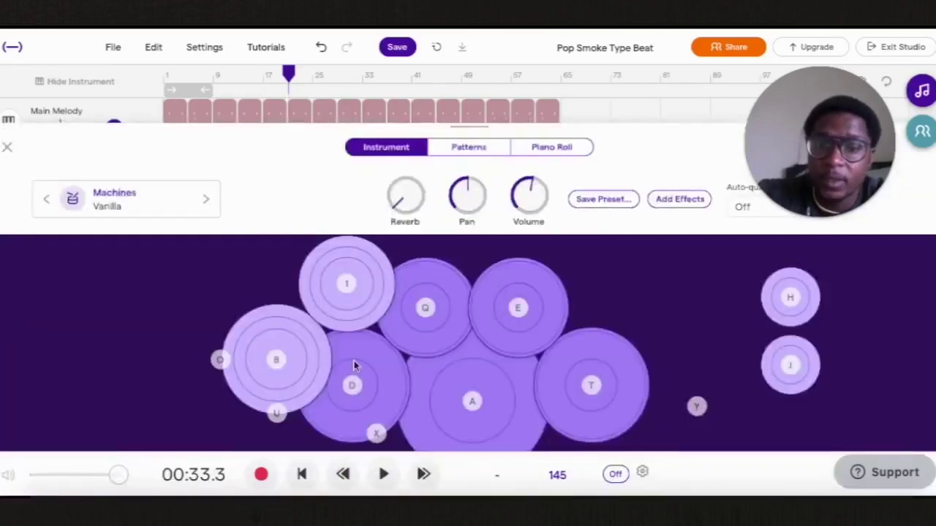
left_click(337, 391)
left_click(342, 389)
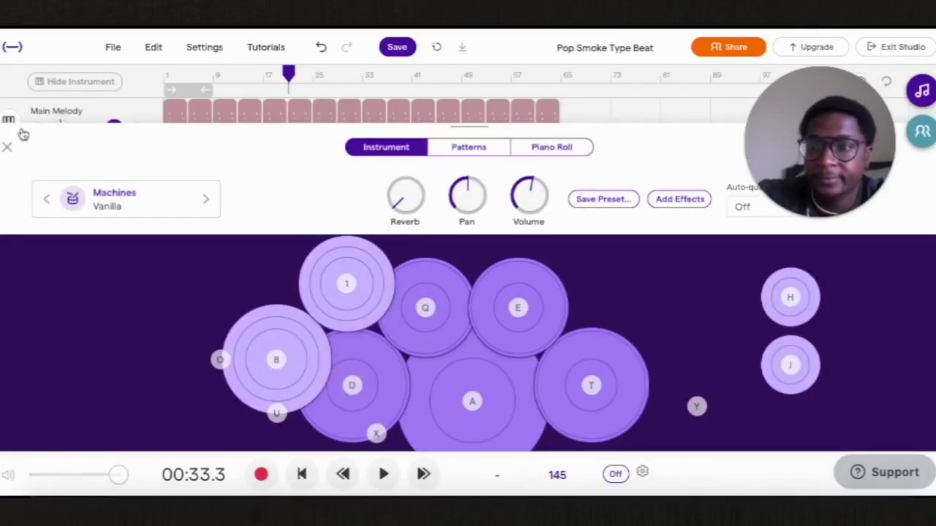
left_click(6, 147)
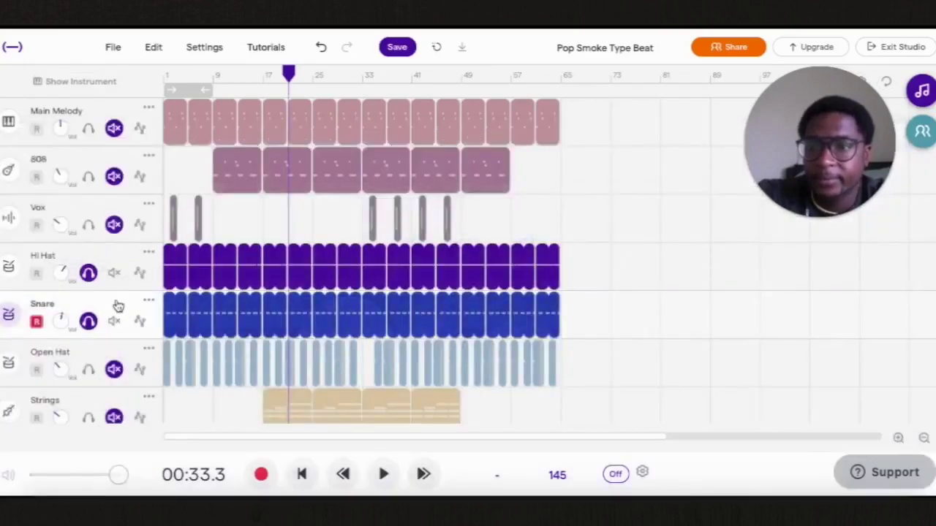
- Take the Hi Hat out of the solo and listen to the Snare pattern on its own
left_click(87, 272)
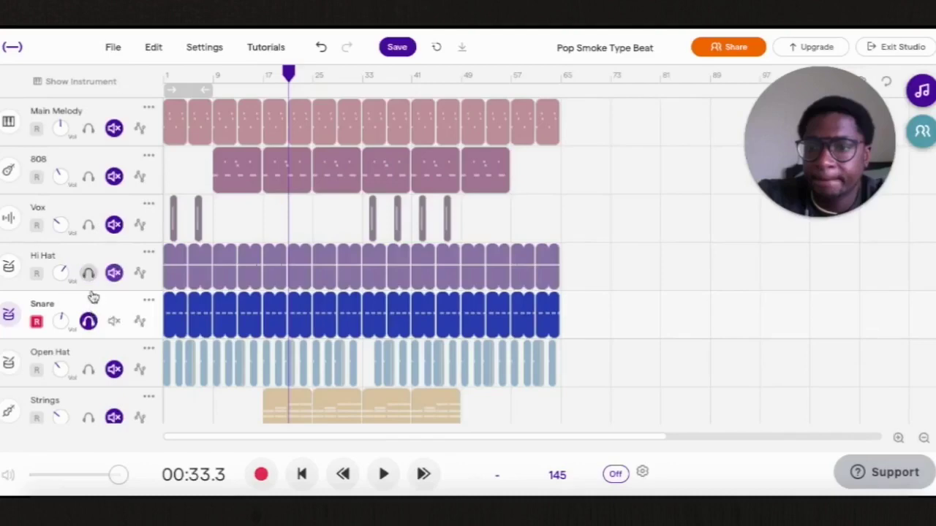
key("space")
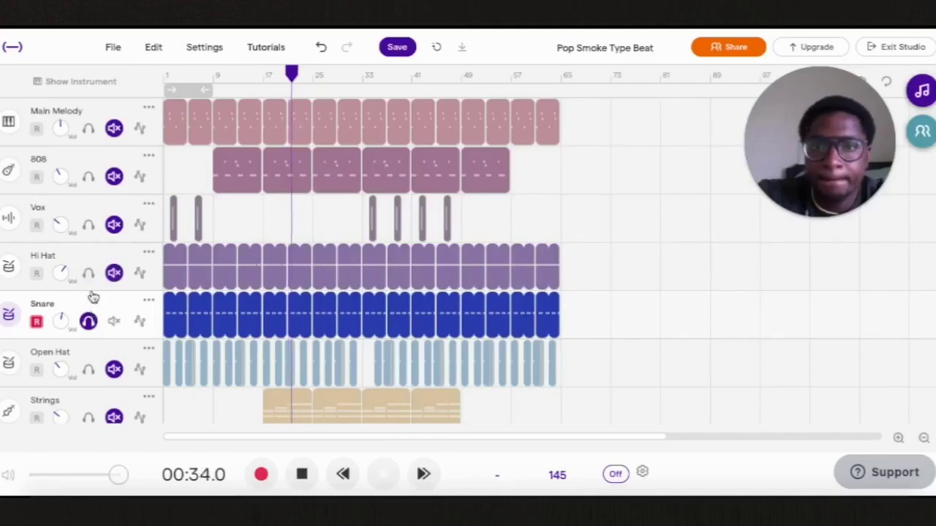
key("space")
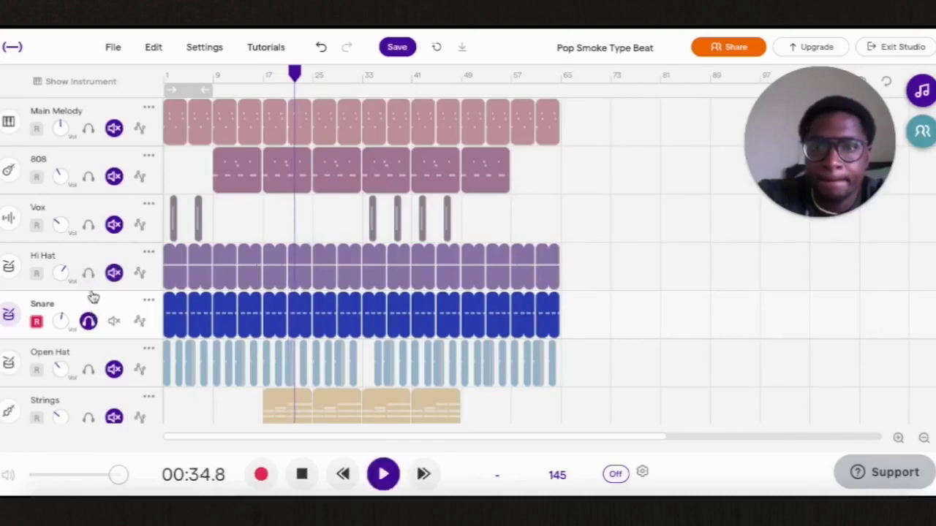
key("Right")
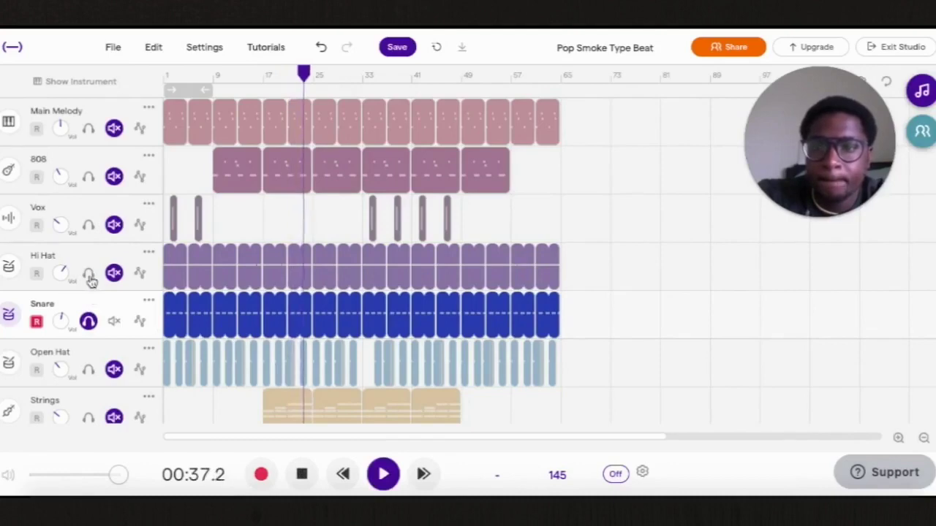
- Add the Hi Hat and the 808 to the soloed Snare, and listen to the three tracks together
left_click(89, 273)
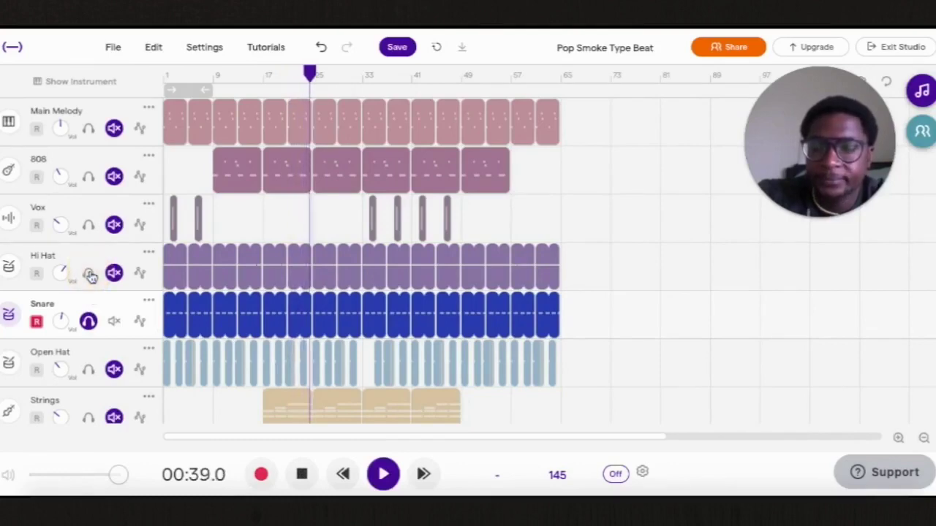
left_click(88, 273)
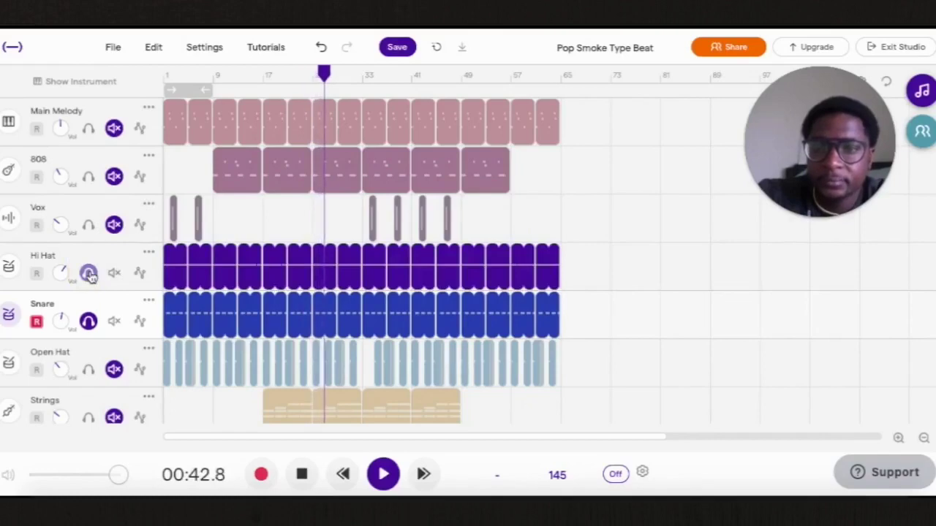
left_click(89, 178)
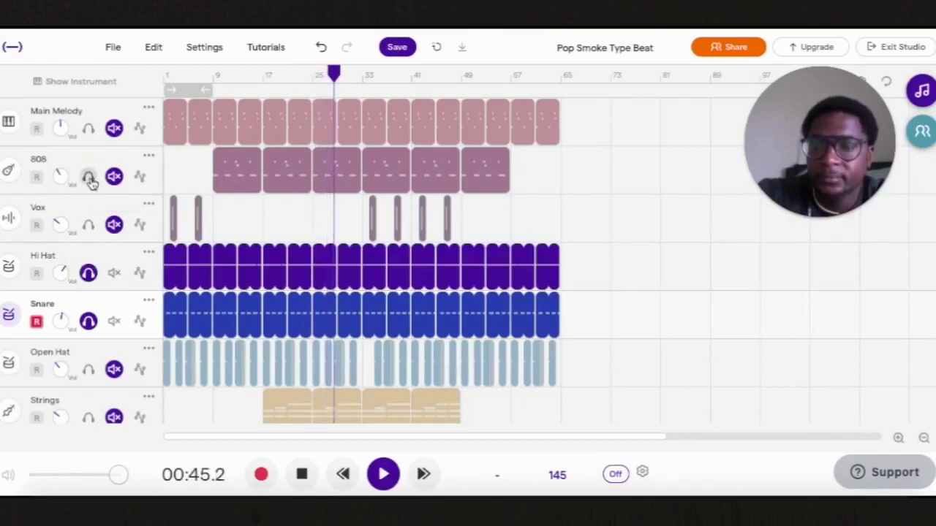
left_click(89, 178)
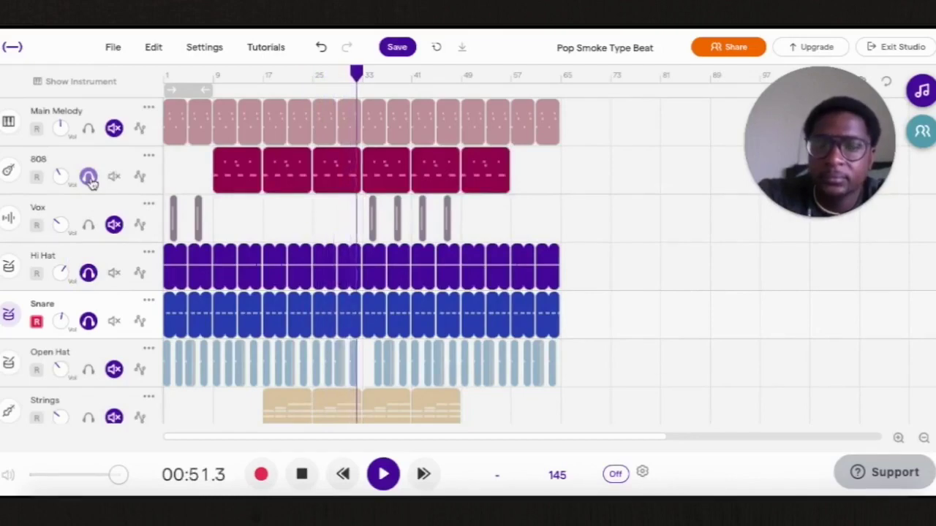
key("space")
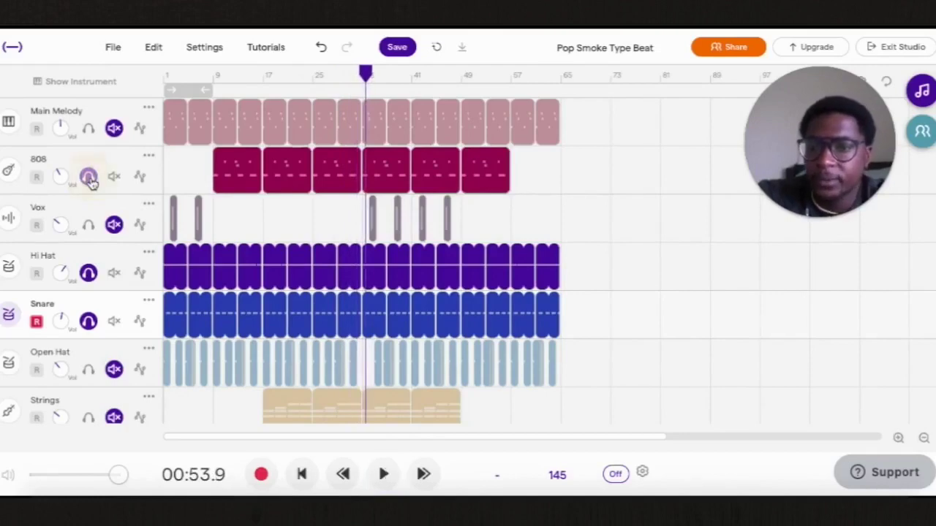
- Clear the solos on the 808, Hi Hat and Snare, and solo only the Open Hat track
left_click(89, 177)
left_click(87, 274)
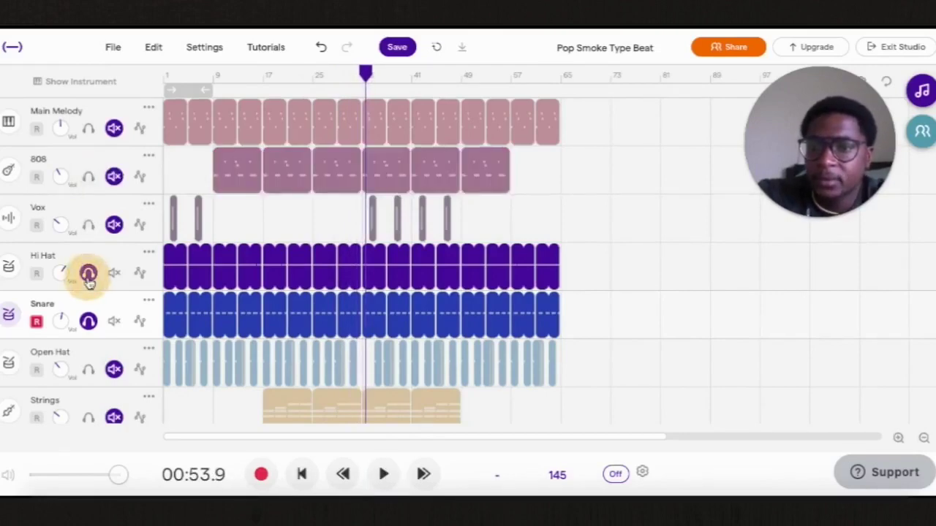
left_click(88, 323)
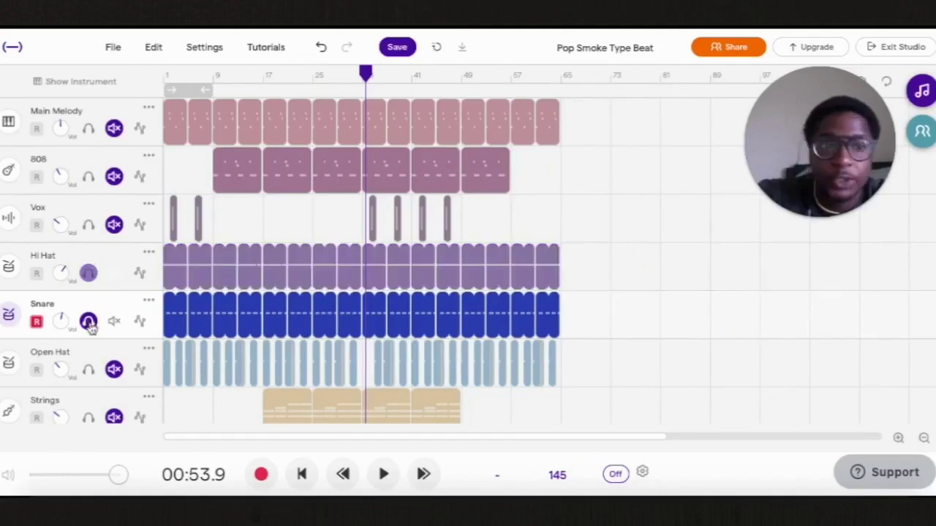
left_click(88, 370)
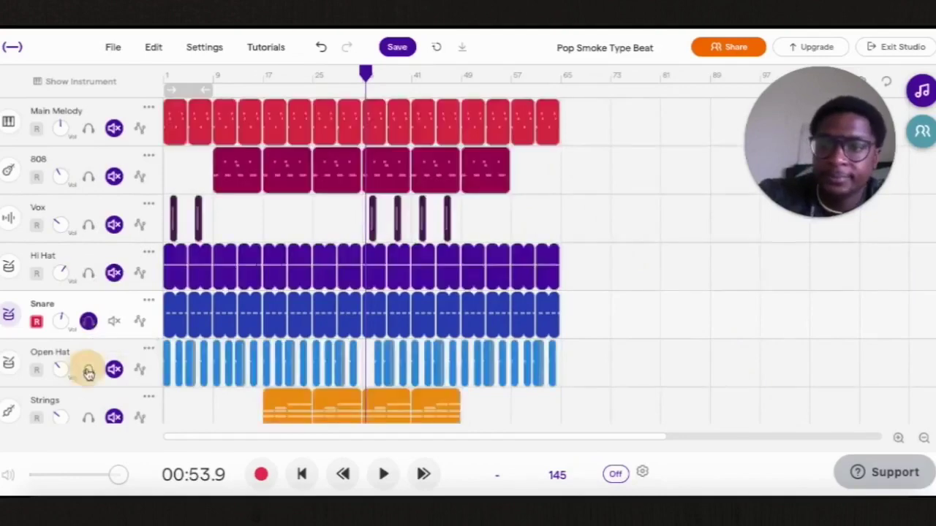
- Inspect the Open Hat track's drum kit, sound its pad 1, and close the instrument view
left_click(8, 364)
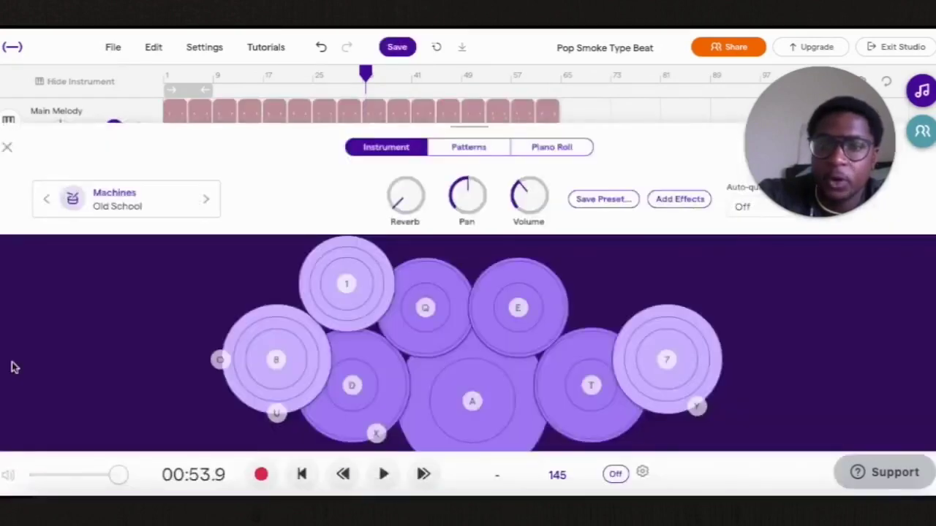
left_click(338, 294)
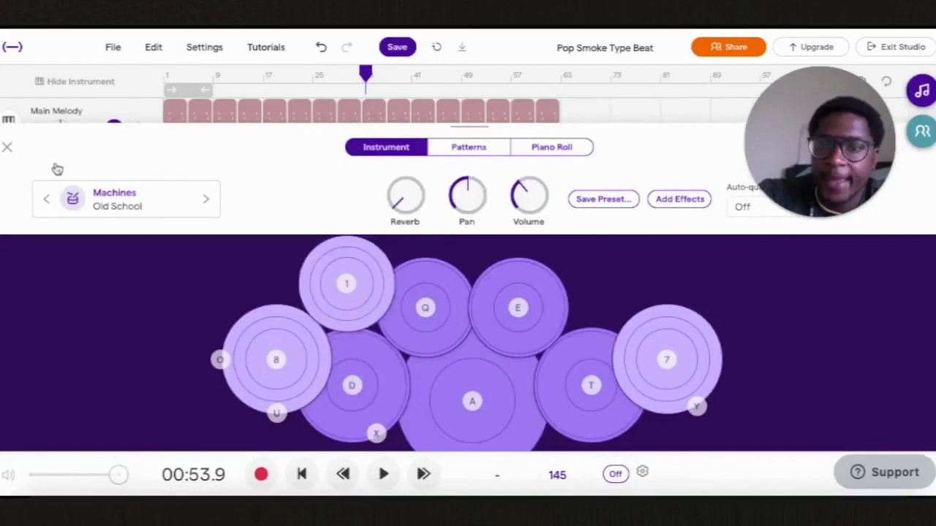
left_click(7, 149)
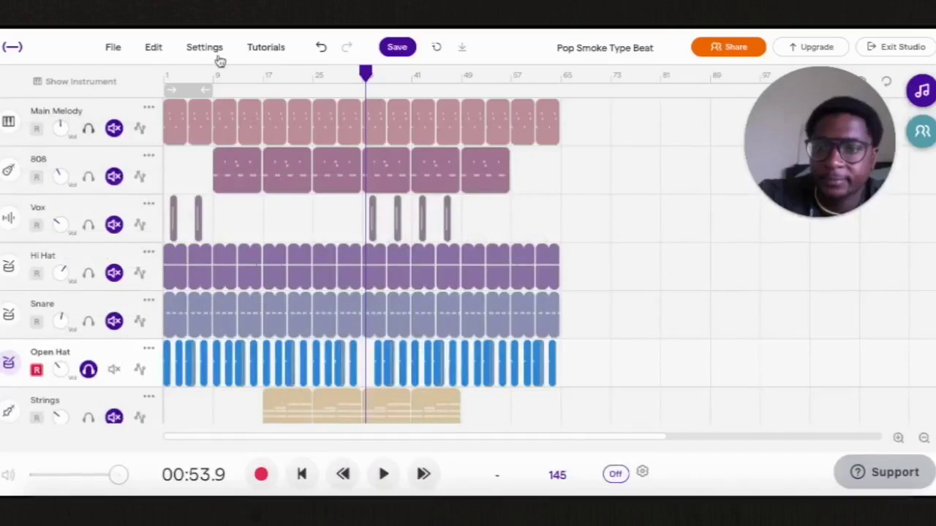
- Play the soloed Open Hat from bar 1, adding the Snare, Hi Hat and 808 to the solo one by one
left_click(175, 83)
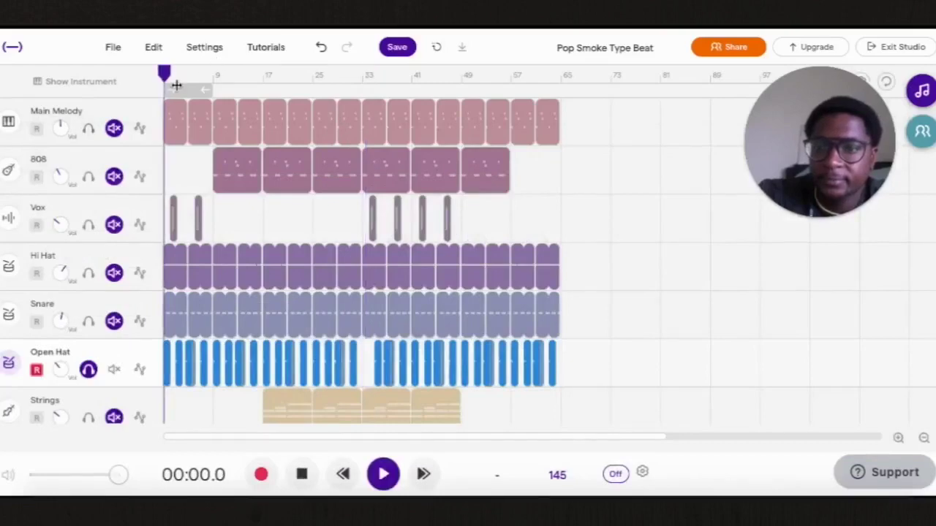
key("space")
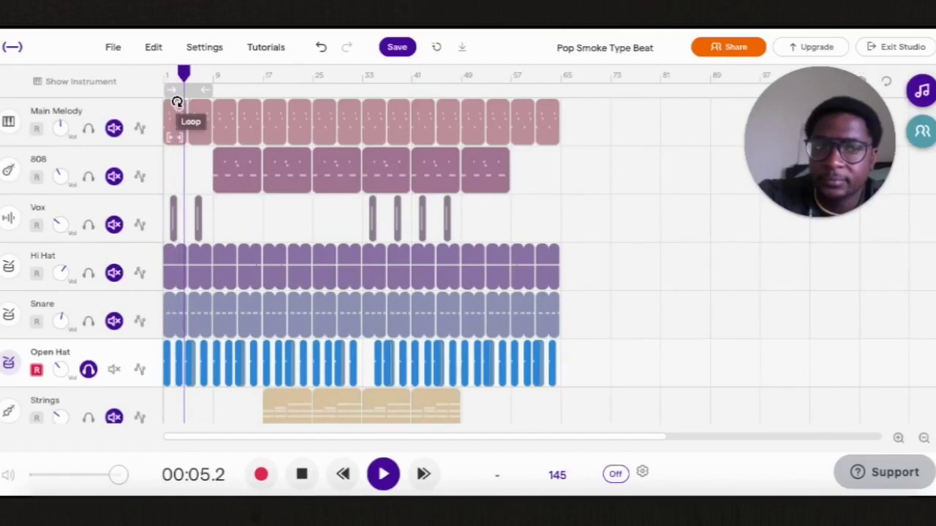
left_click(88, 321)
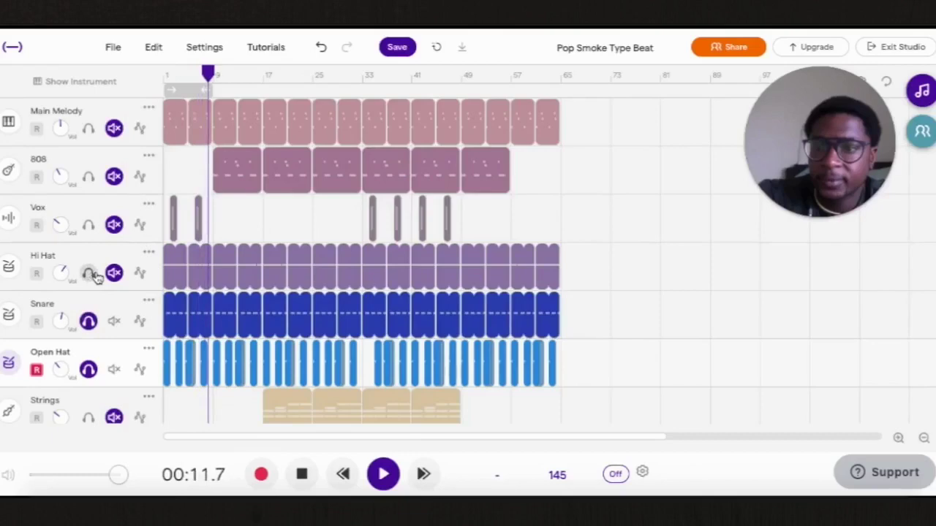
left_click(91, 274)
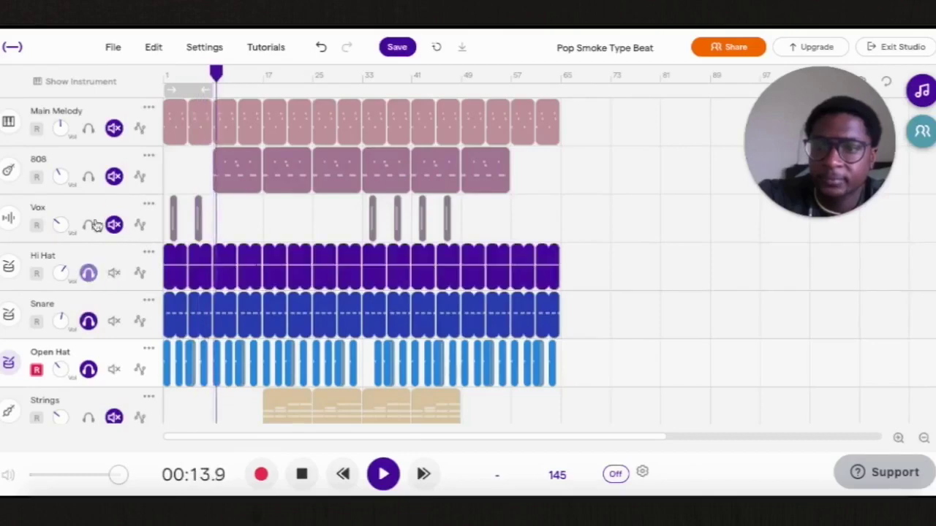
left_click(88, 177)
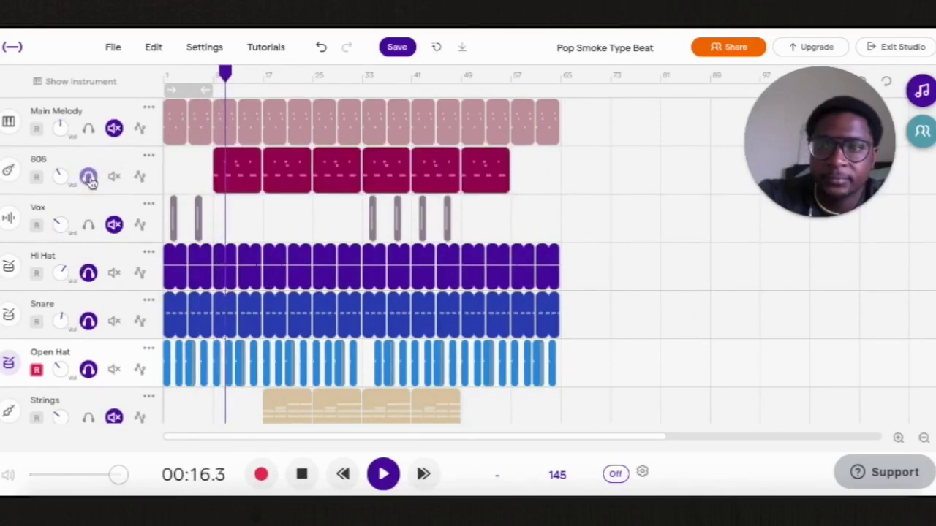
key("space")
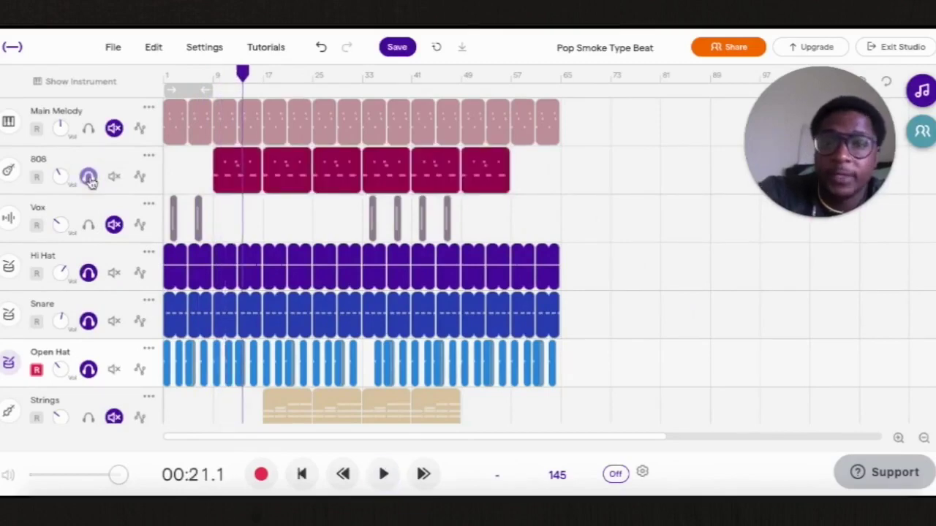
- Add the Main Melody to the solo and listen to the five tracks together from bar 17
left_click(89, 128)
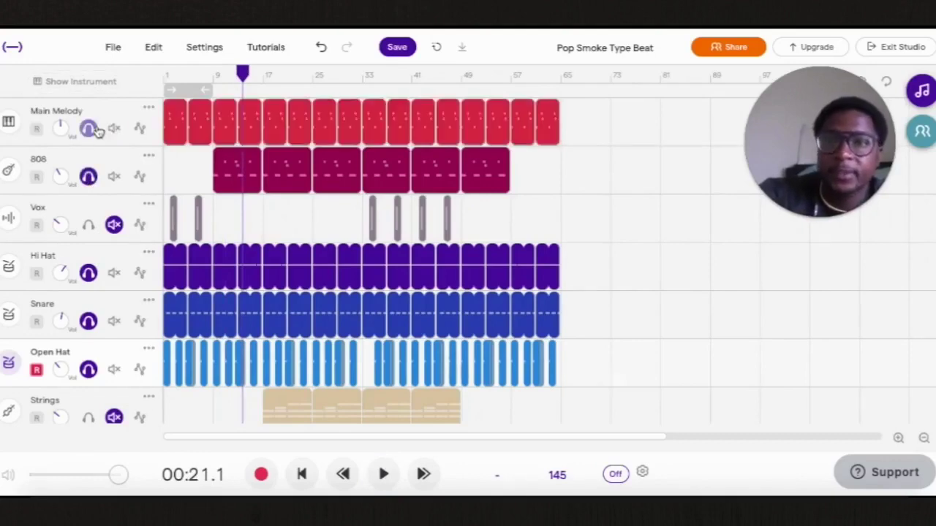
left_click(242, 76)
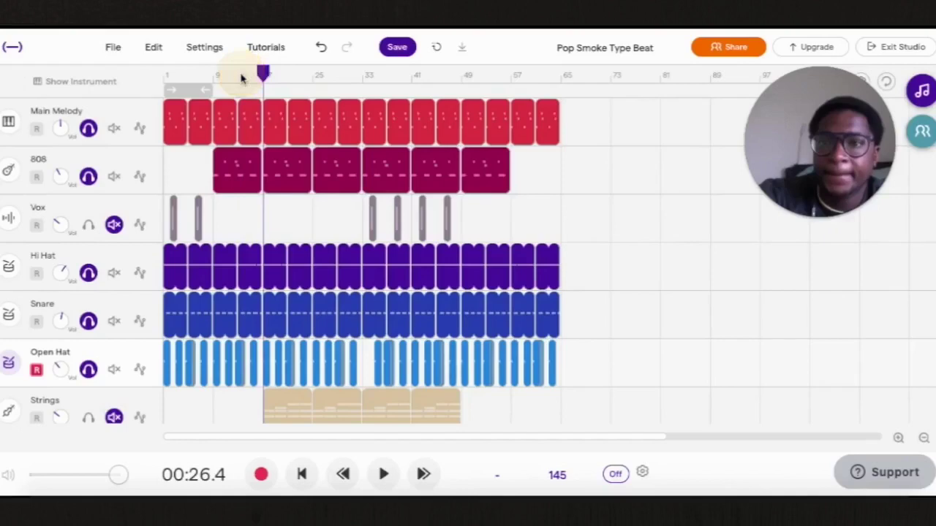
key("space")
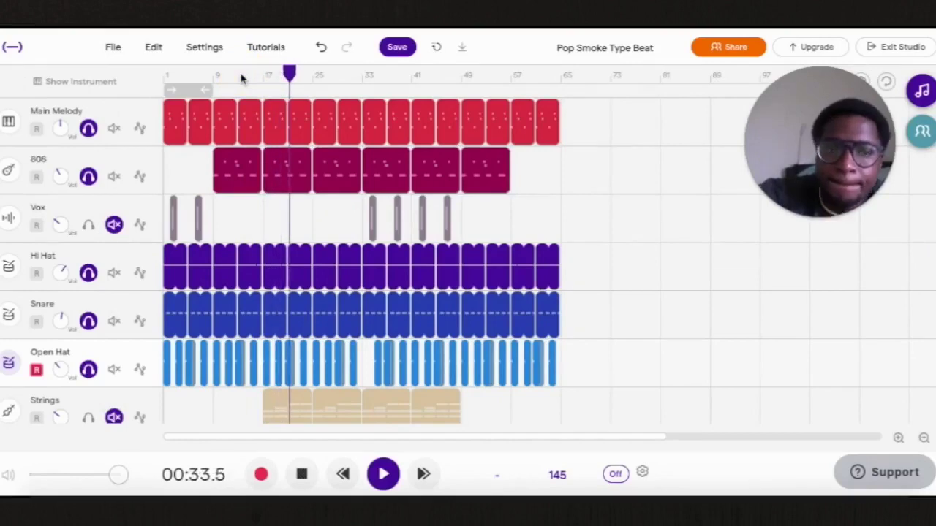
key("space")
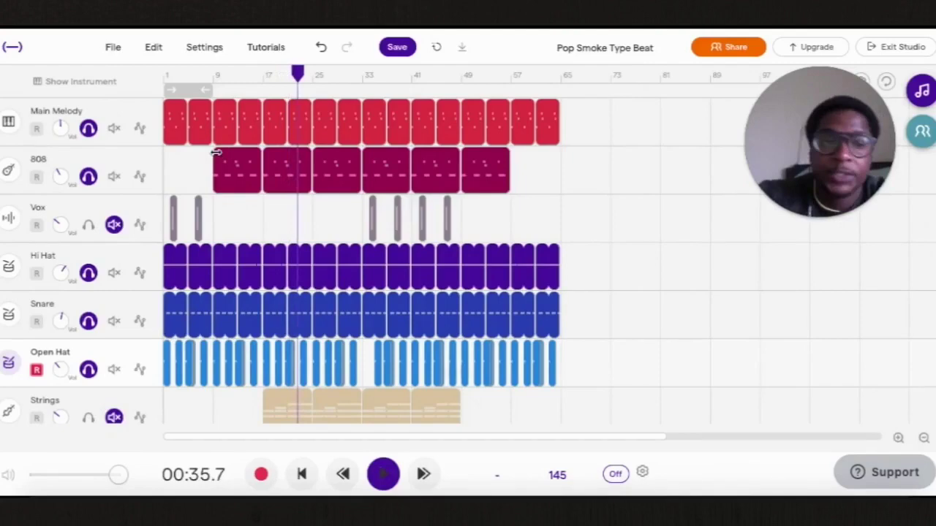
- Clear the solos on the Main Melody, 808, Hi Hat, Snare and Open Hat tracks
left_click(88, 128)
left_click(88, 176)
left_click(88, 272)
left_click(88, 321)
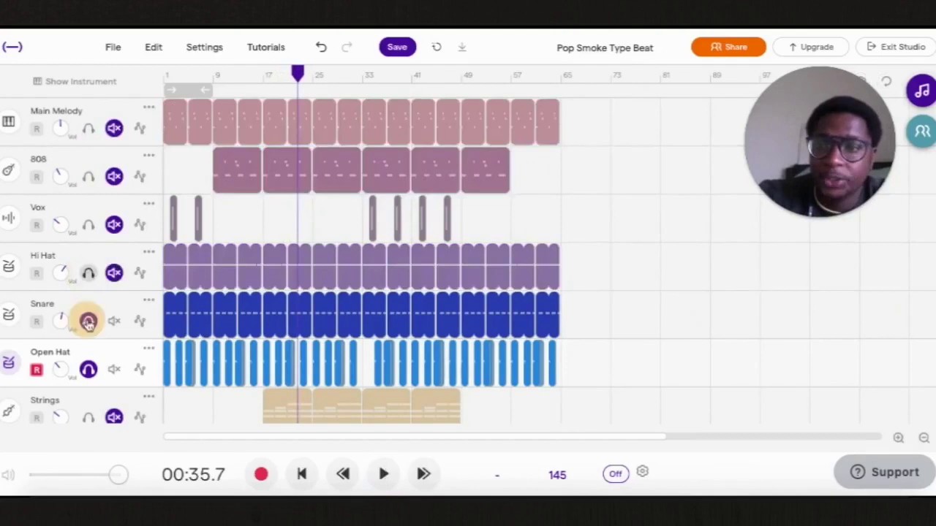
left_click(87, 369)
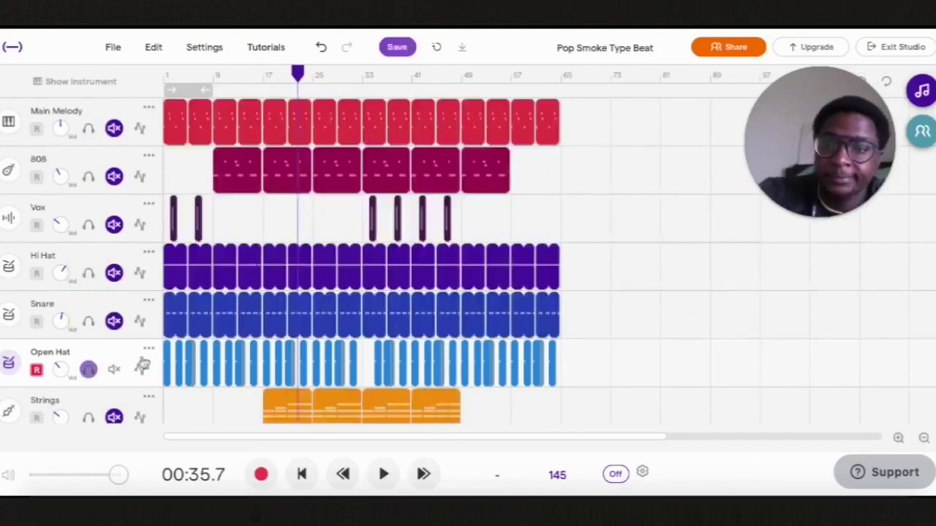
- Place the playhead at bar 17, where the Strings begin, and inspect the Strings track's instrument before closing its view
scroll(117, 369, "down", 3)
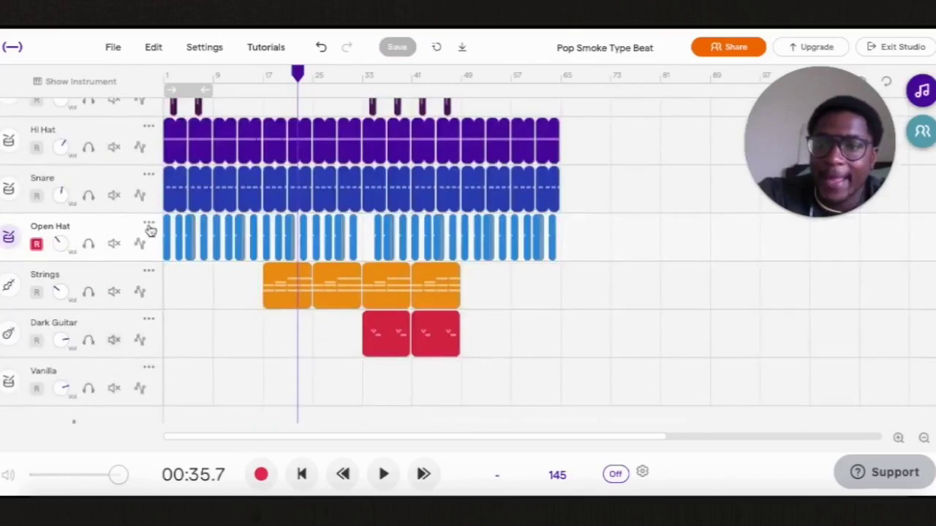
left_click(267, 76)
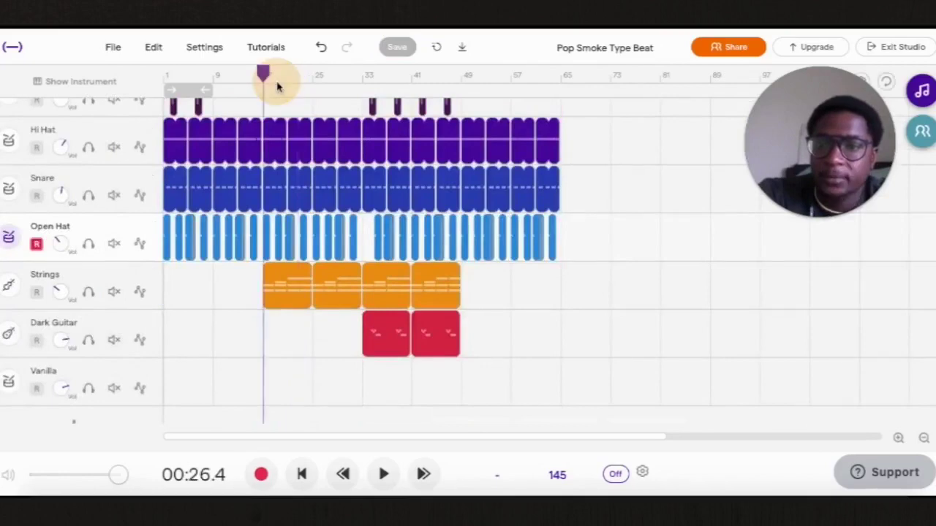
left_click(10, 290)
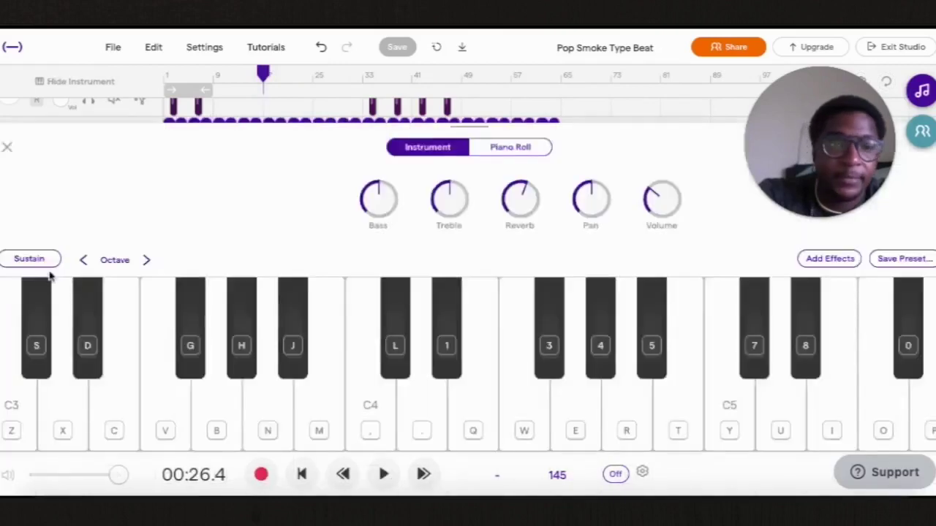
left_click(7, 148)
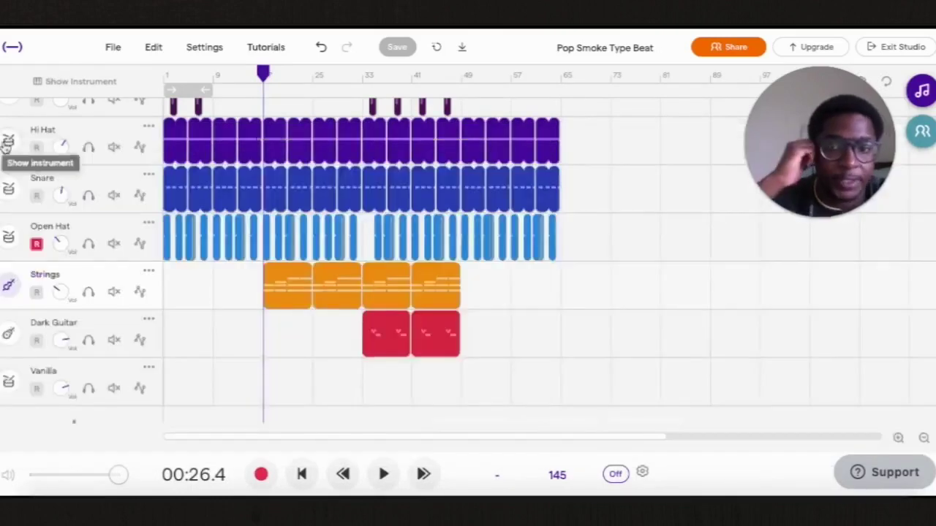
- Solo the Strings track and listen to its part on its own from bar 17
left_click(88, 293)
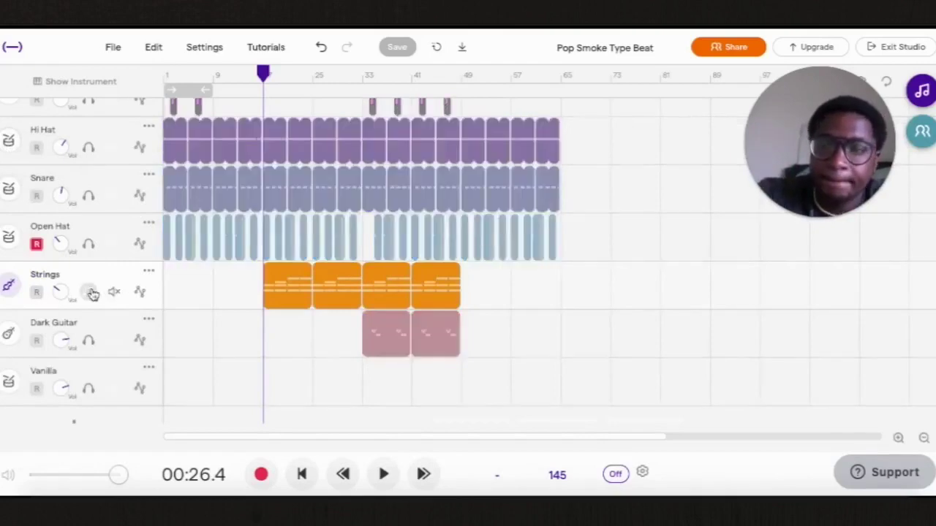
key("space")
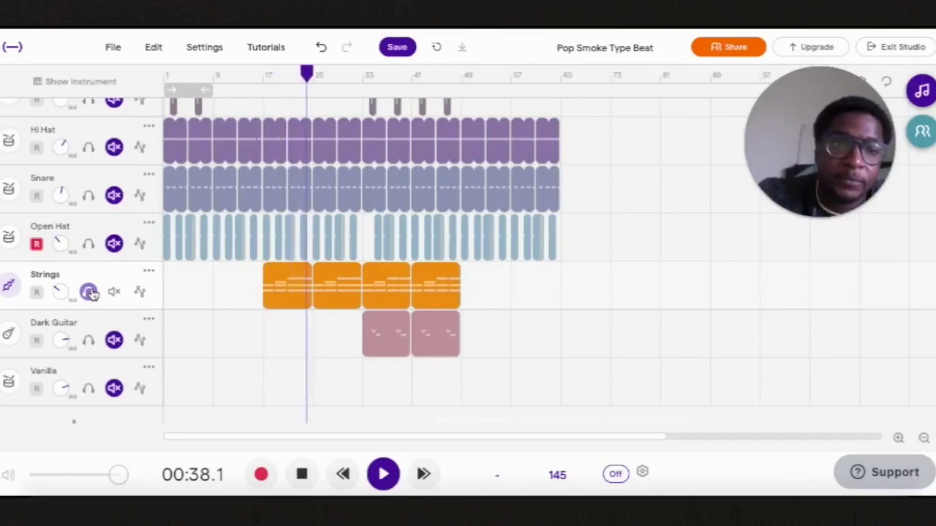
key("space")
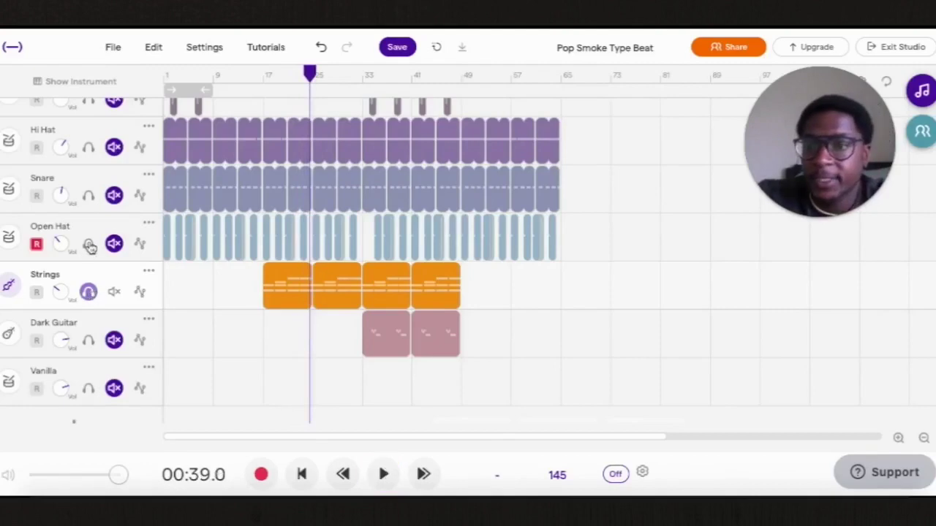
- Add the Snare, Open Hat, Hi Hat, Main Melody, 808 and Vox to the soloed Strings, and listen to them together
left_click(88, 196)
left_click(88, 244)
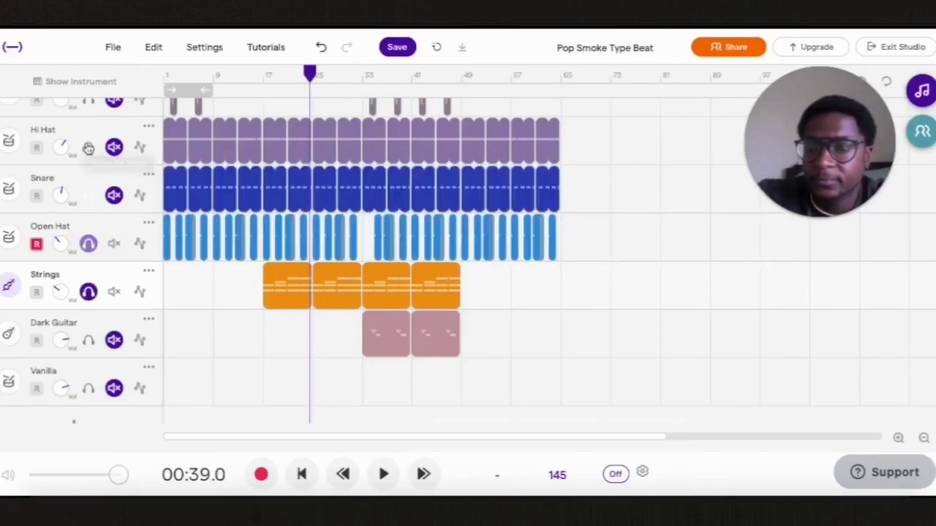
left_click(87, 148)
scroll(86, 146, "up", 3)
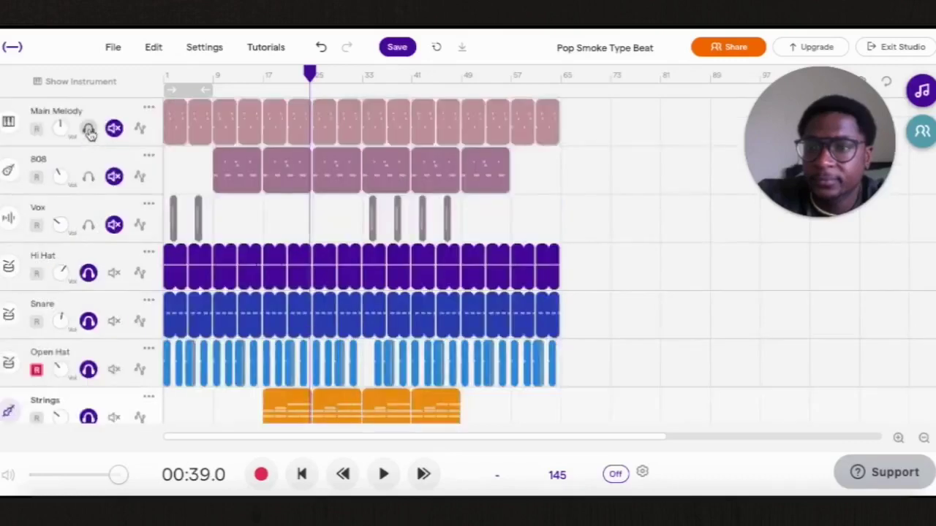
left_click(88, 130)
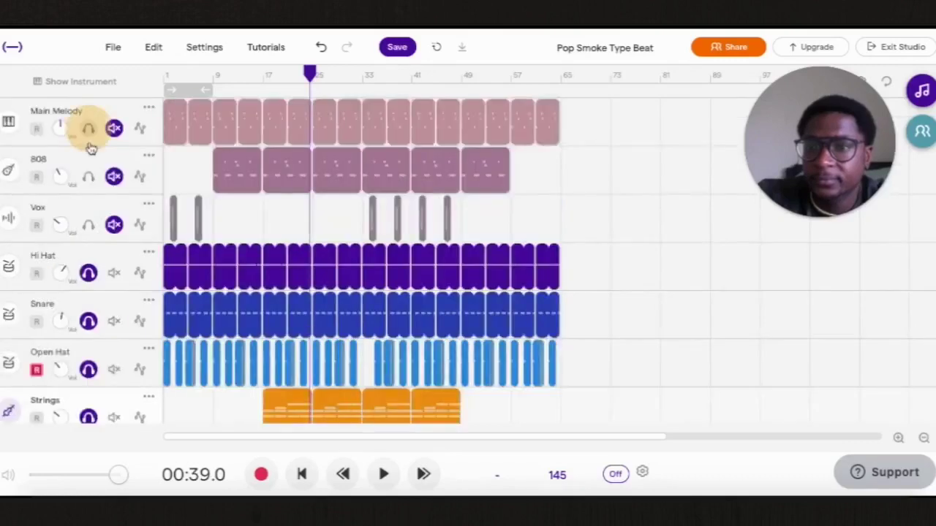
left_click(87, 225)
key("space")
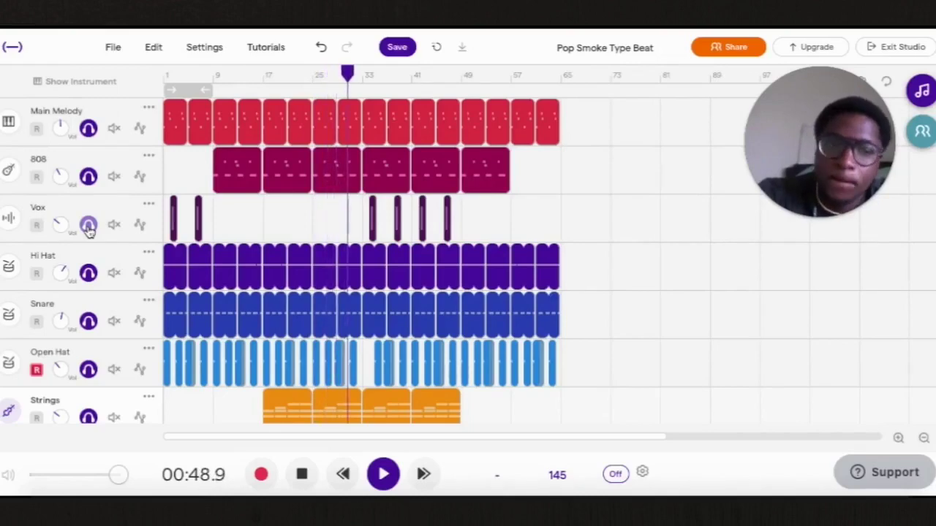
key("space")
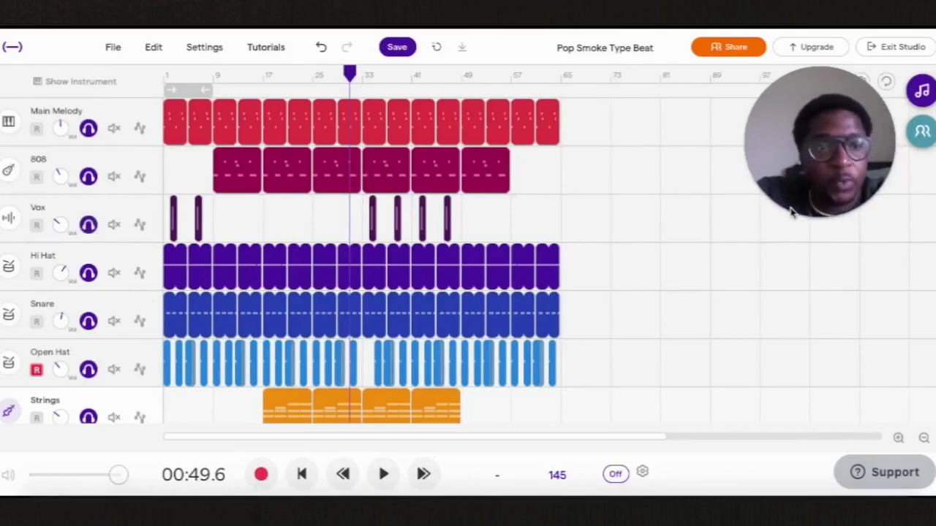
- Add the Dark Guitar track to the solo
mouse_move(789, 209)
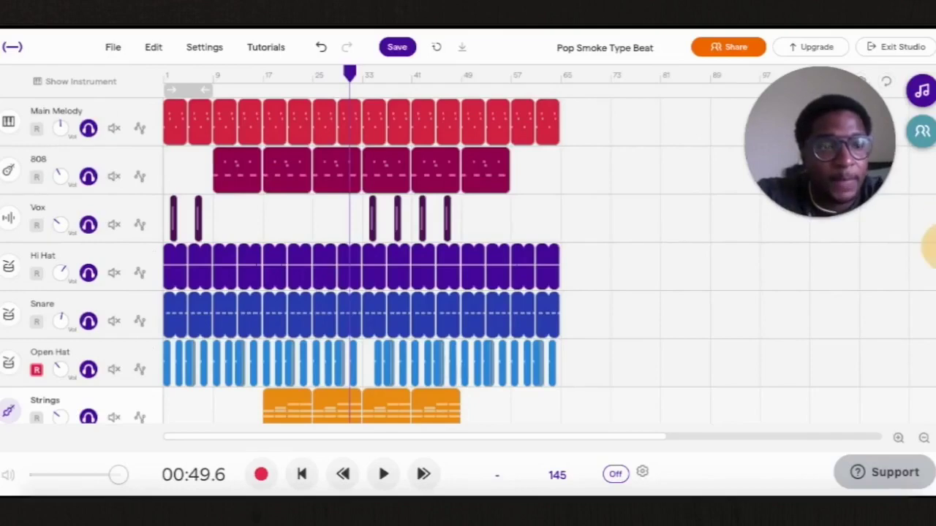
scroll(887, 225, "down", 3)
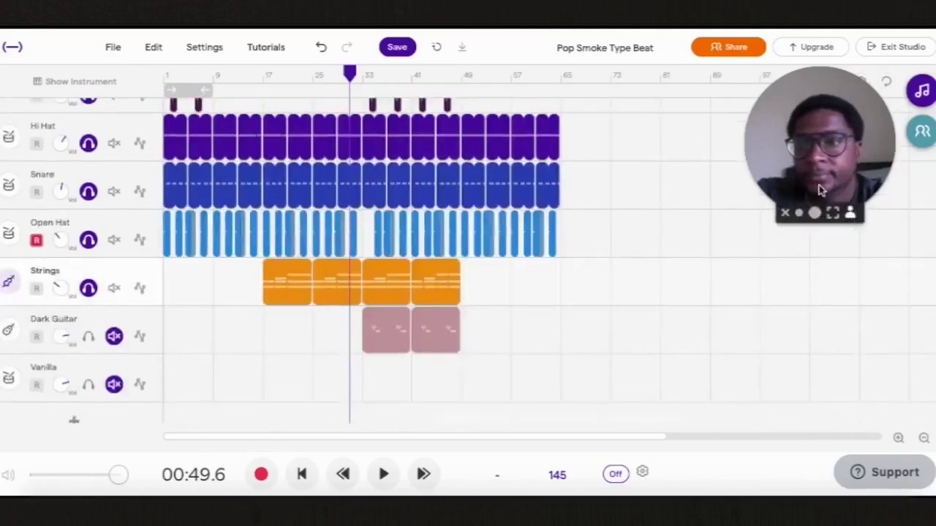
left_click(88, 336)
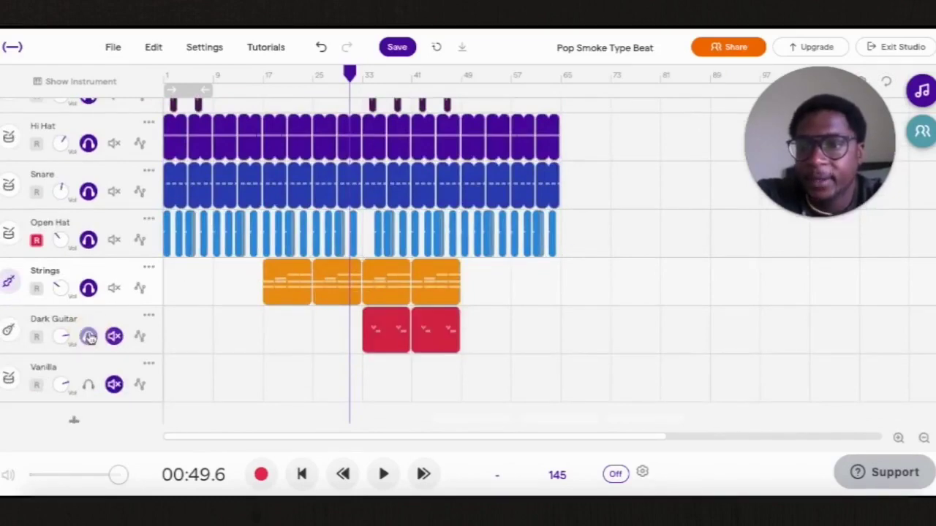
- Preview the Delay Swell preset of the Dark Guitar in the Jazz guitar presets, and close the preset list and instrument view
left_click(9, 330)
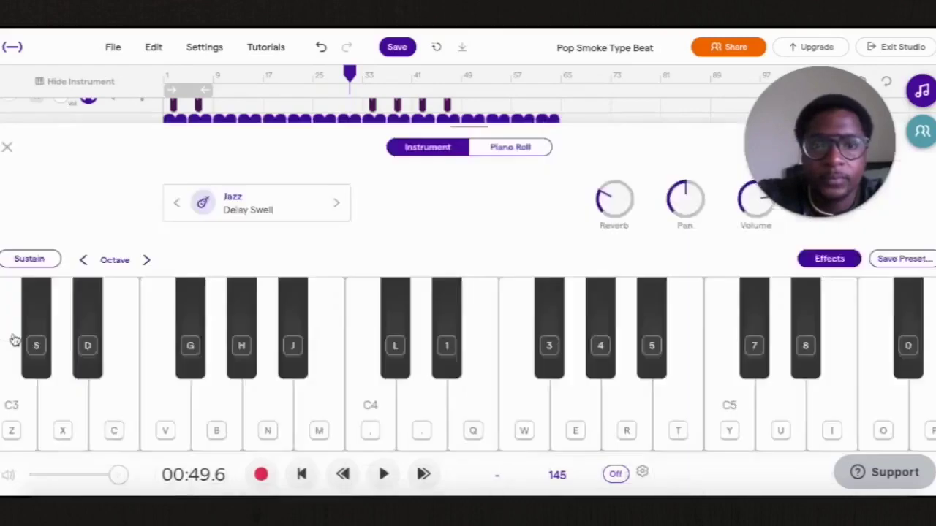
left_click(253, 211)
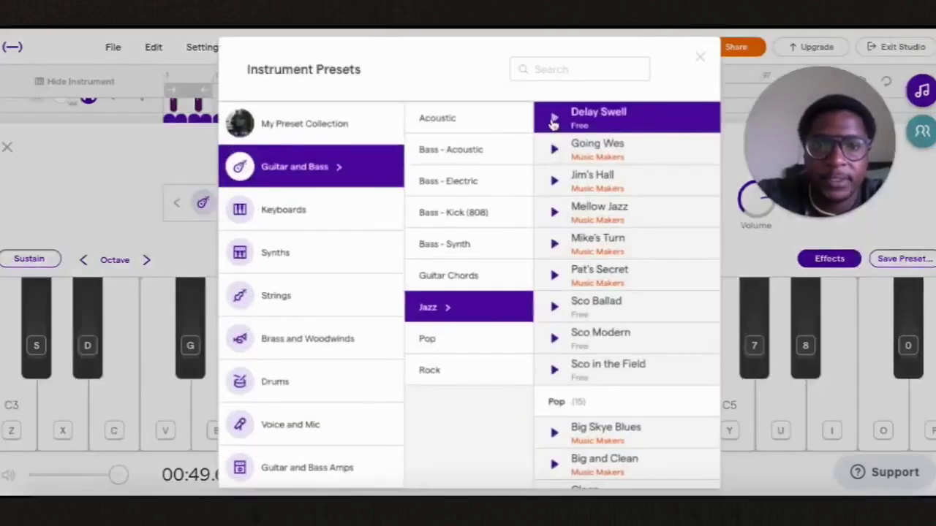
left_click(553, 119)
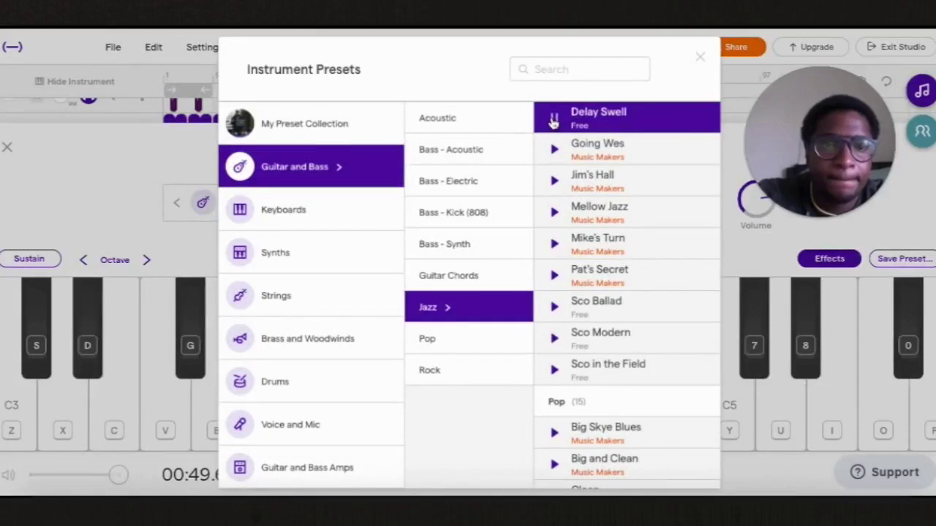
left_click(553, 120)
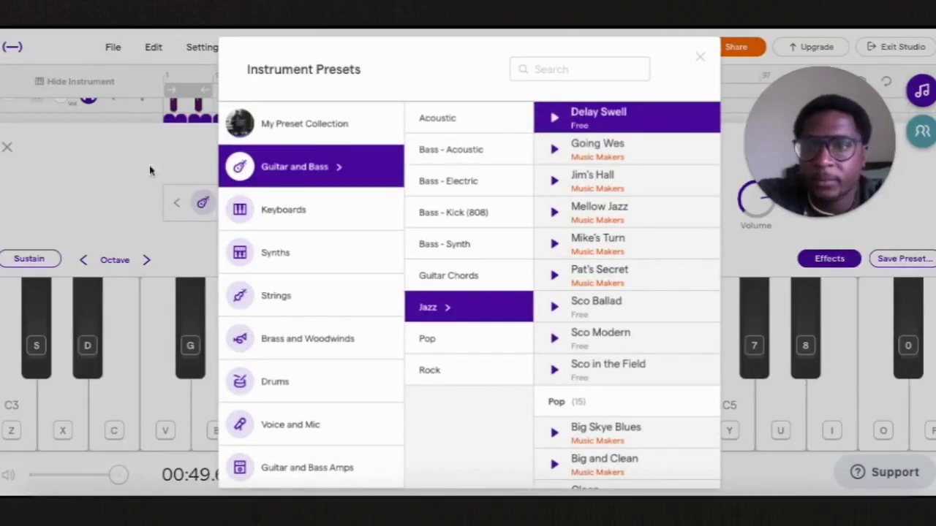
left_click(8, 148)
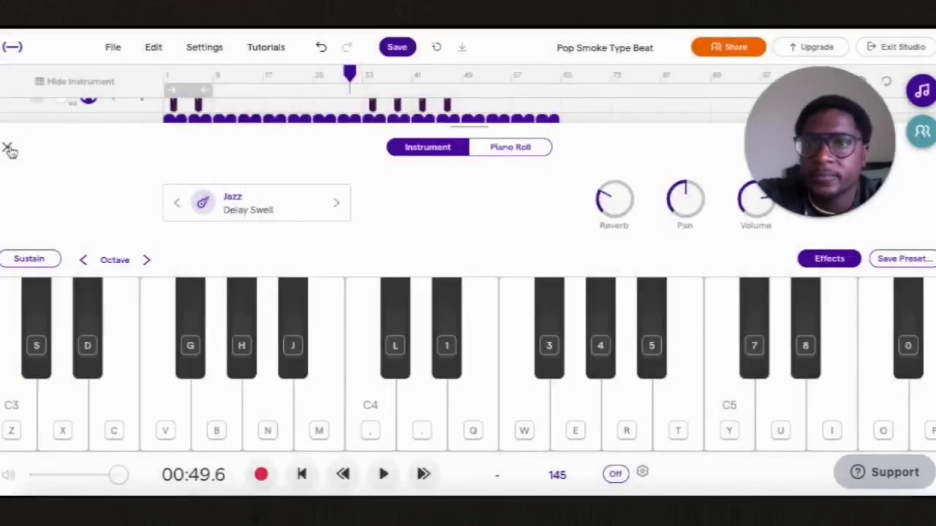
left_click(7, 149)
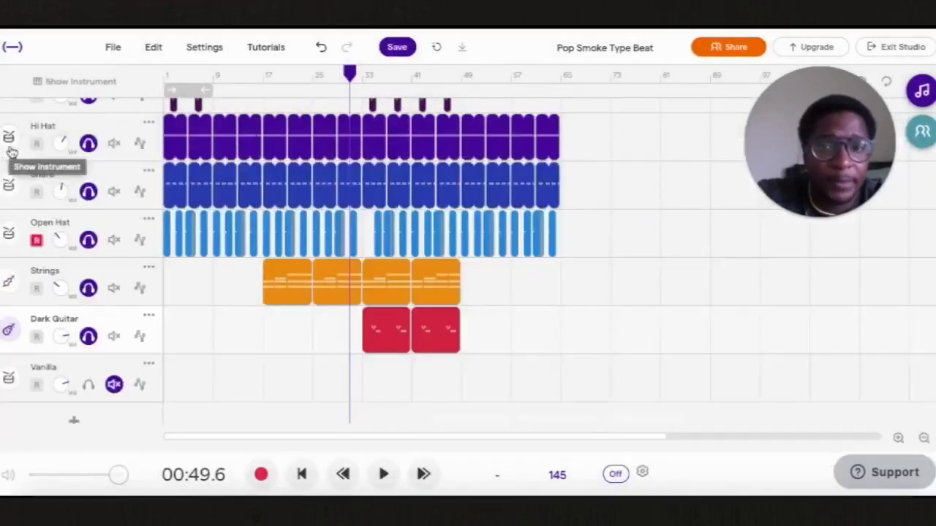
- Move the playhead to bar 33 and take every track except Dark Guitar out of the solo
left_click(358, 76)
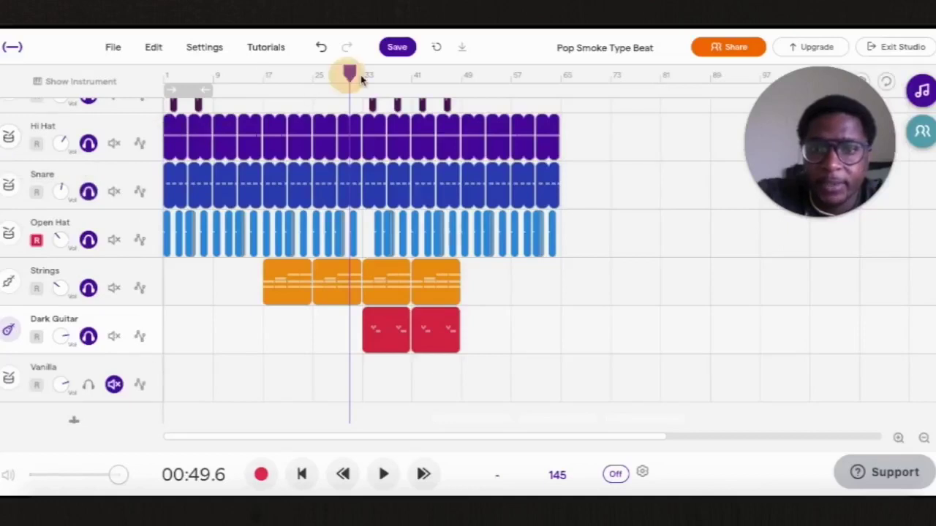
left_click_drag(361, 79, 363, 78)
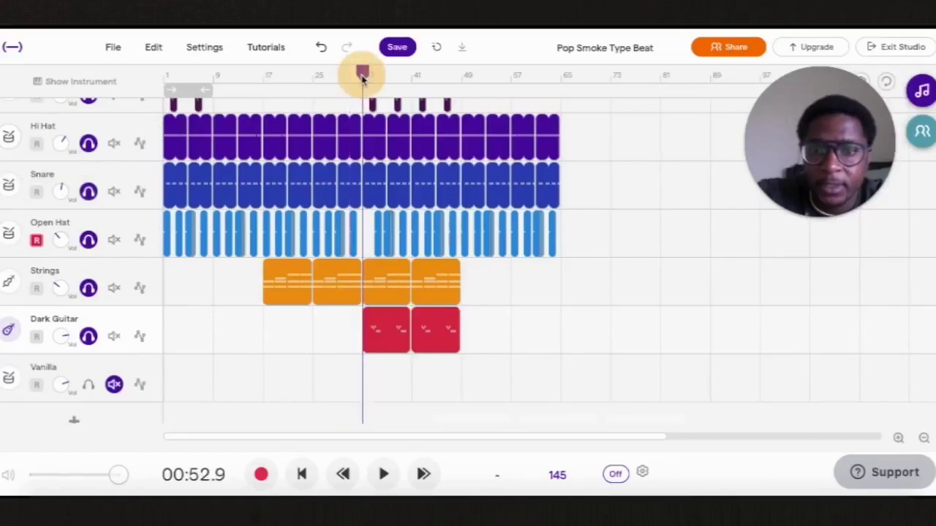
left_click(89, 287)
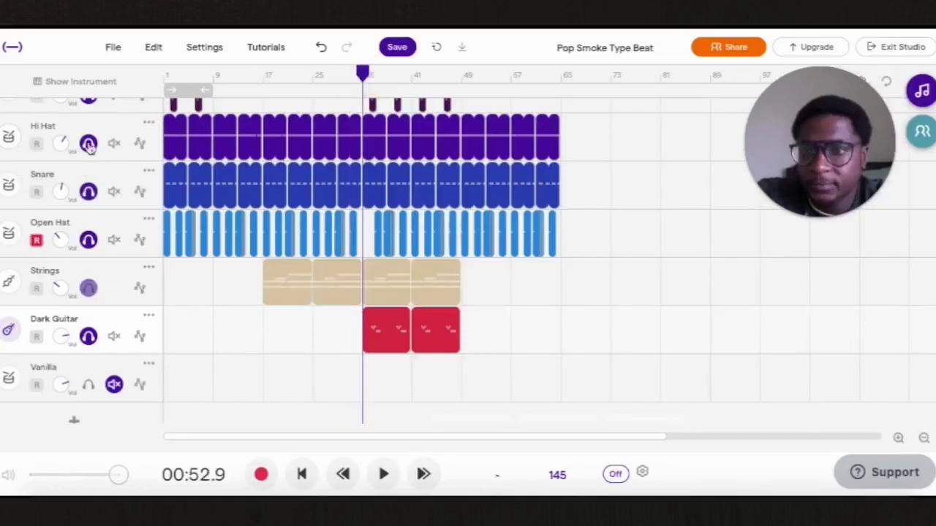
left_click(88, 239)
left_click(89, 191)
left_click(88, 144)
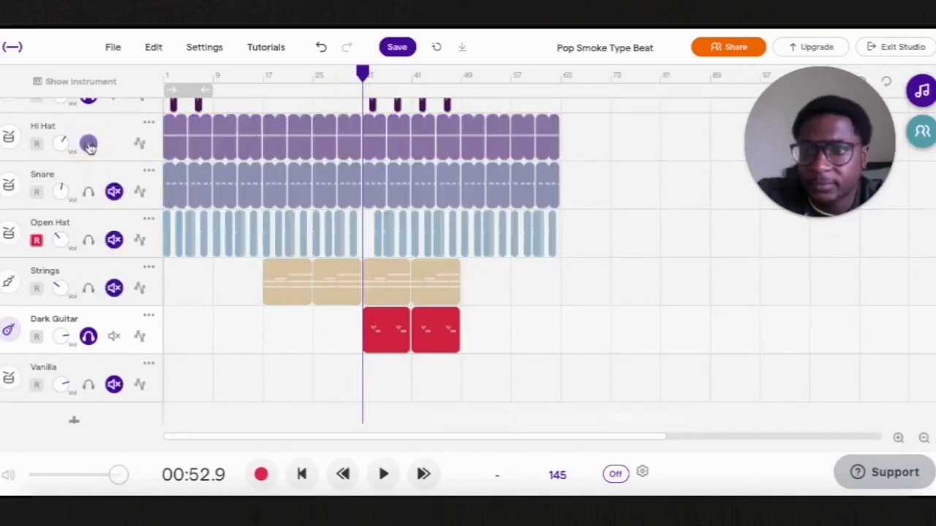
scroll(89, 145, "up", 3)
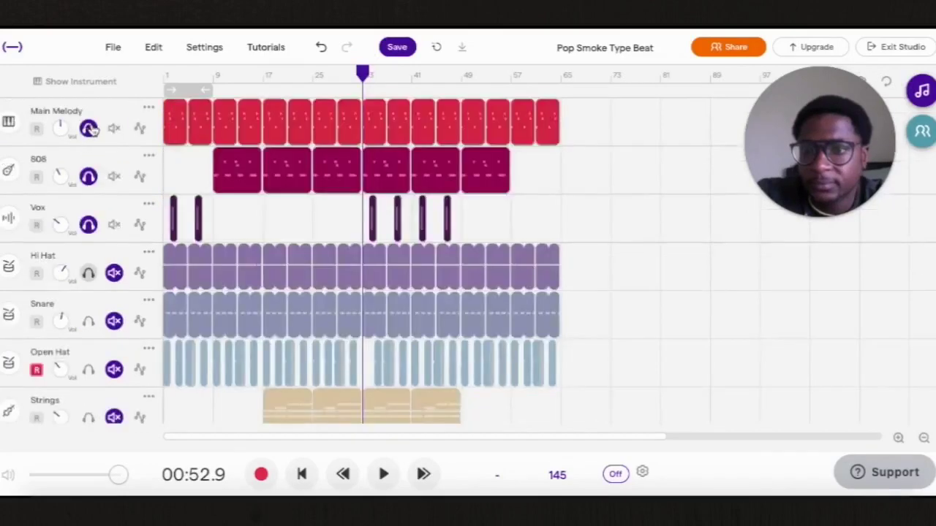
left_click(89, 128)
left_click(88, 176)
left_click(88, 224)
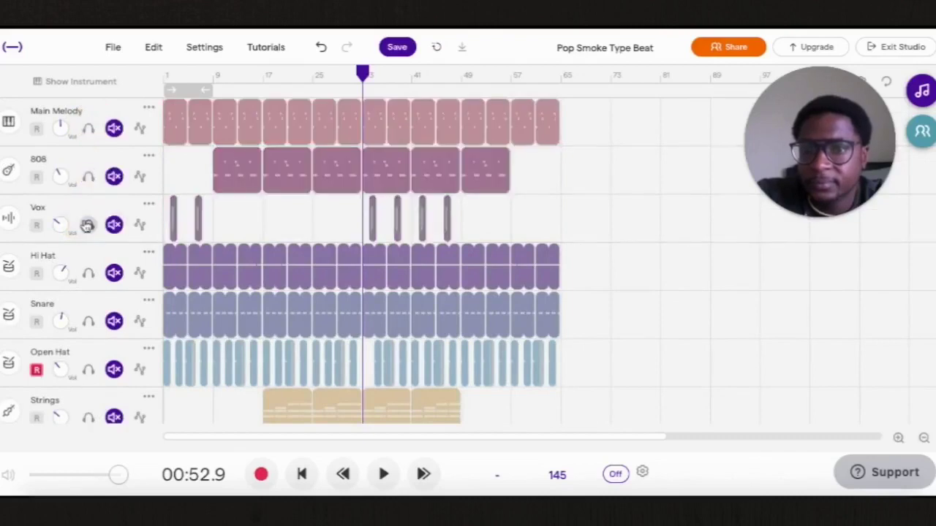
- Play the Dark Guitar part on its own from bar 33
scroll(86, 225, "down", 3)
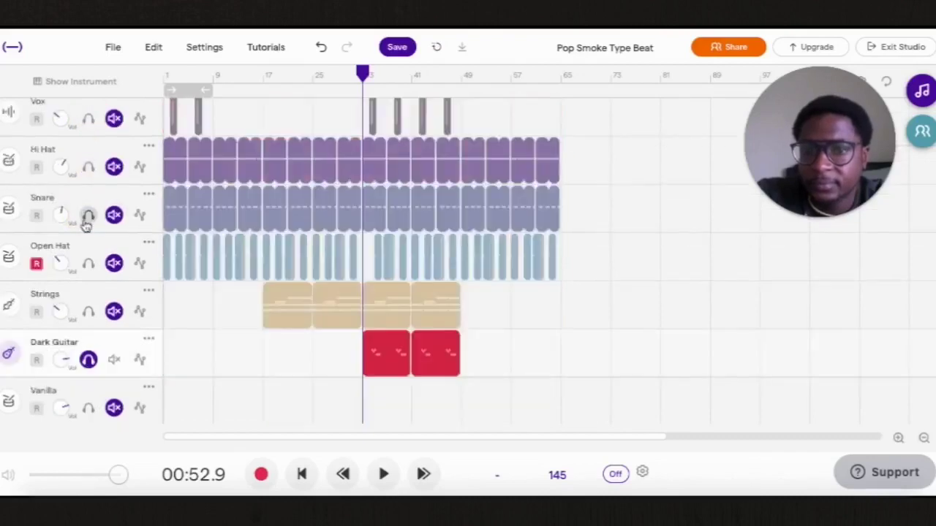
scroll(86, 225, "down", 4)
key("space")
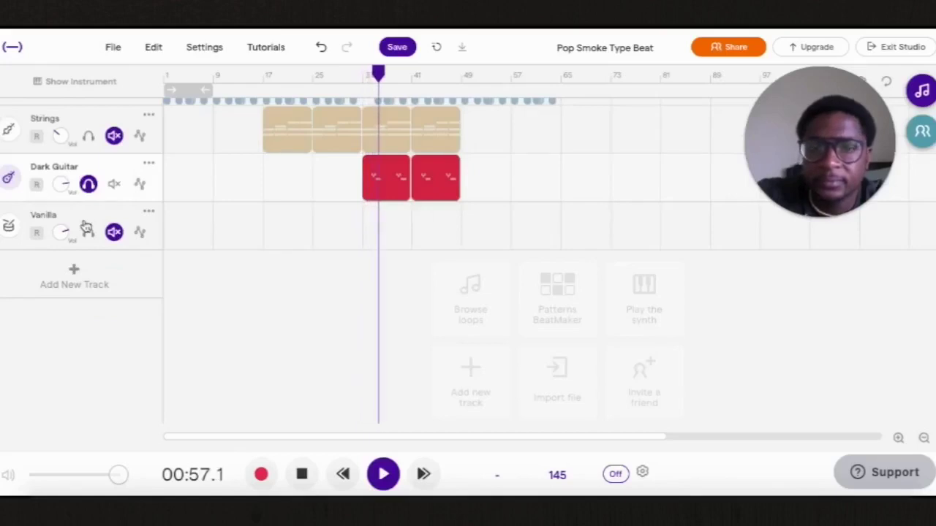
- Remove the solo from Dark Guitar, listen to all tracks together, and stop playback
left_click(88, 183)
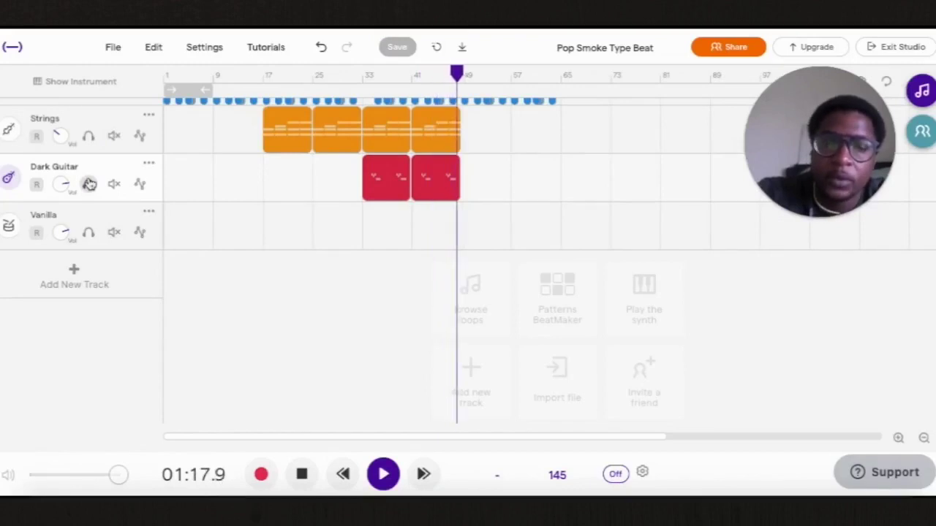
left_click(89, 183)
key("space")
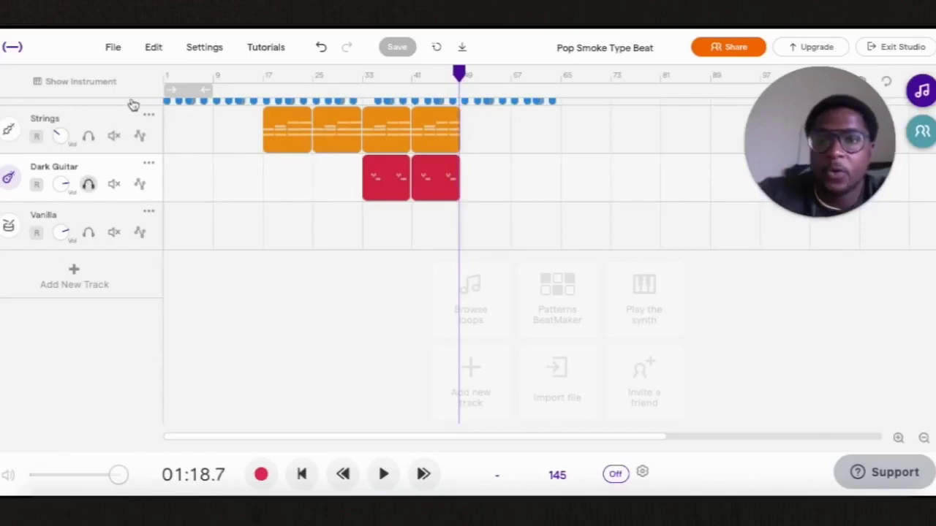
- Solo the Vox track, listen to it from bar 1, then remove its solo and stop playback
scroll(285, 138, "up", 1)
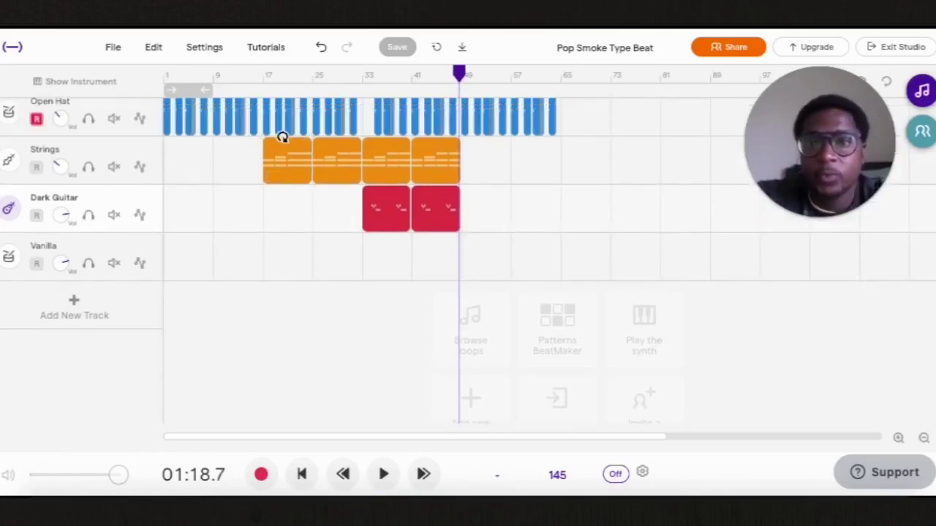
scroll(282, 137, "up", 2)
scroll(317, 134, "up", 2)
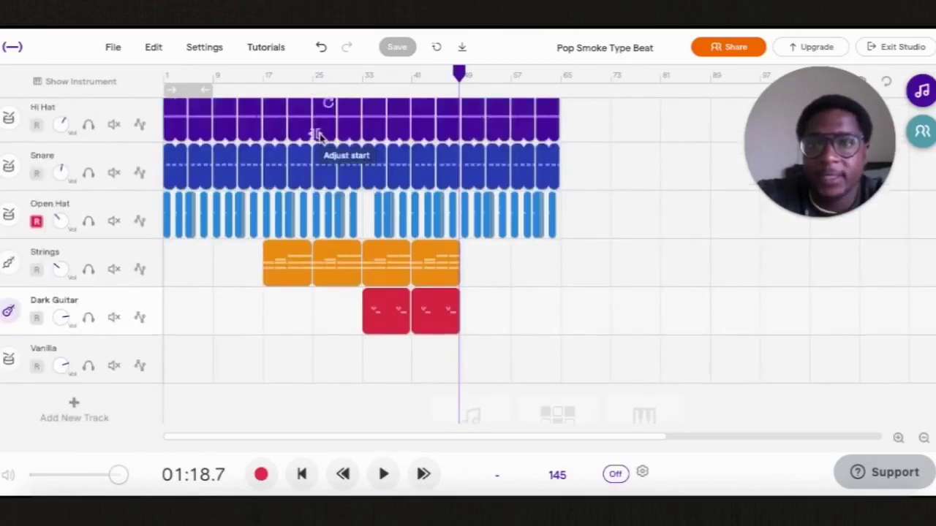
scroll(318, 134, "up", 2)
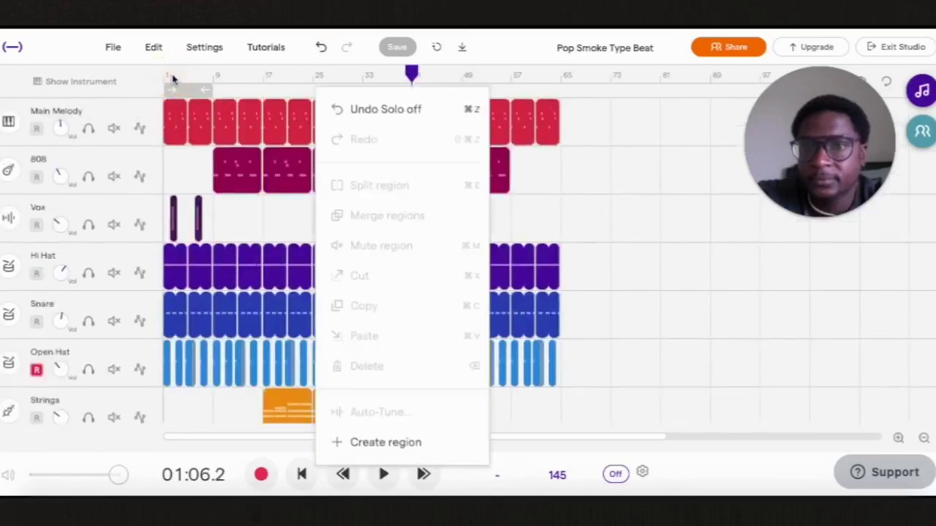
left_click(173, 78)
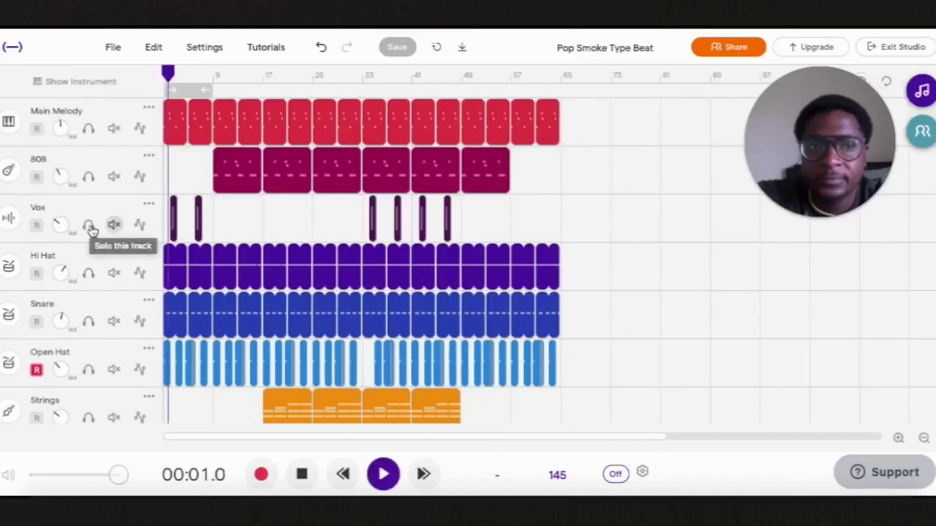
left_click(89, 225)
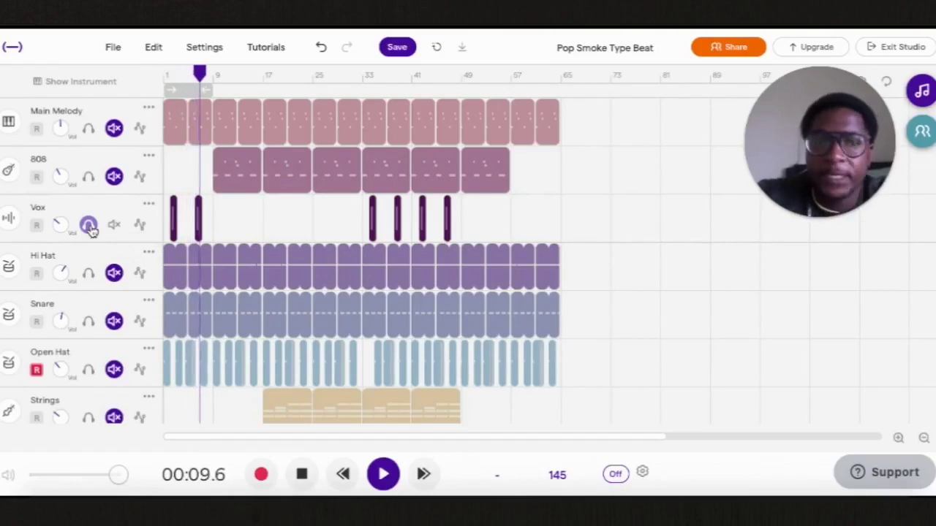
left_click(88, 225)
key("space")
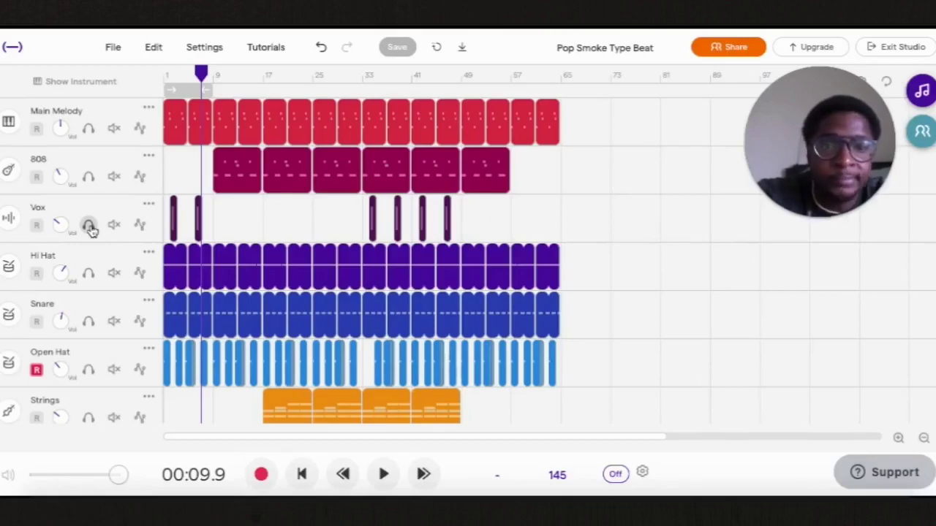
- Play the full beat with all tracks from bar 33 and stop playback near bar 48
left_click(362, 85)
key("space")
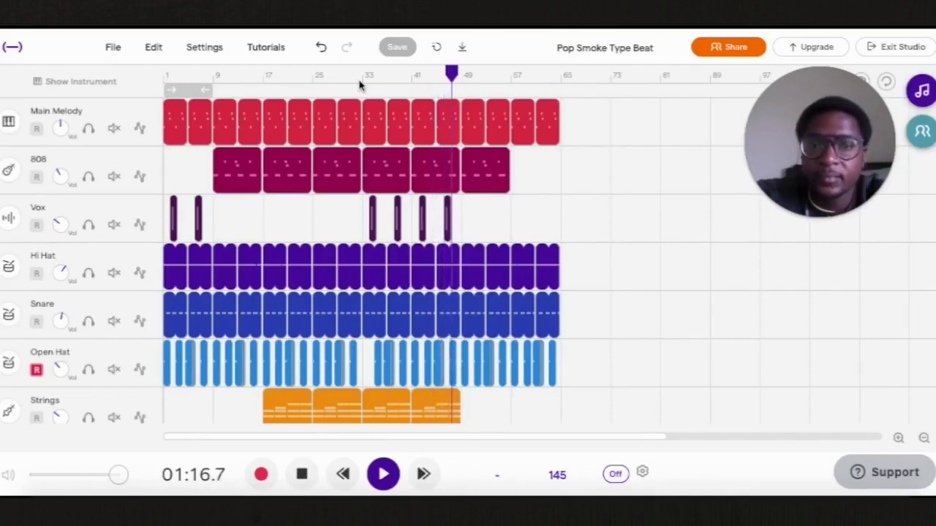
key("space")
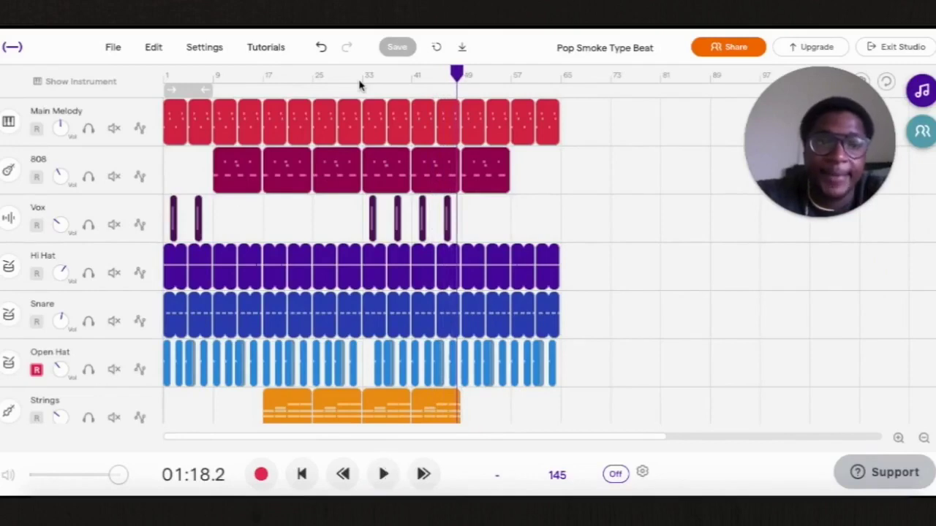